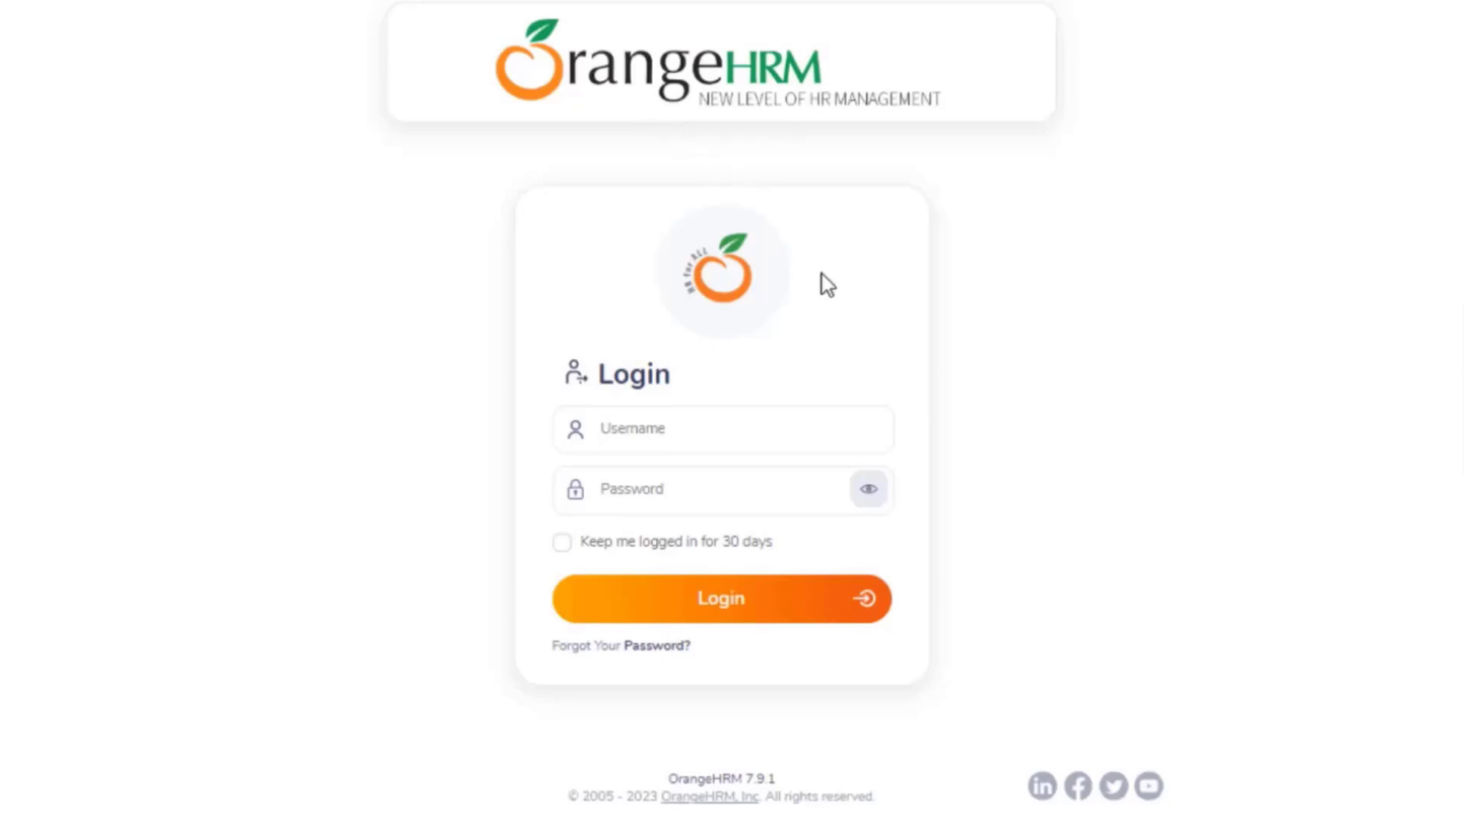
# Sign in to OrangeHRM with the admin username and password
pyautogui.click(657, 425)
pyautogui.write('Jacqueline')
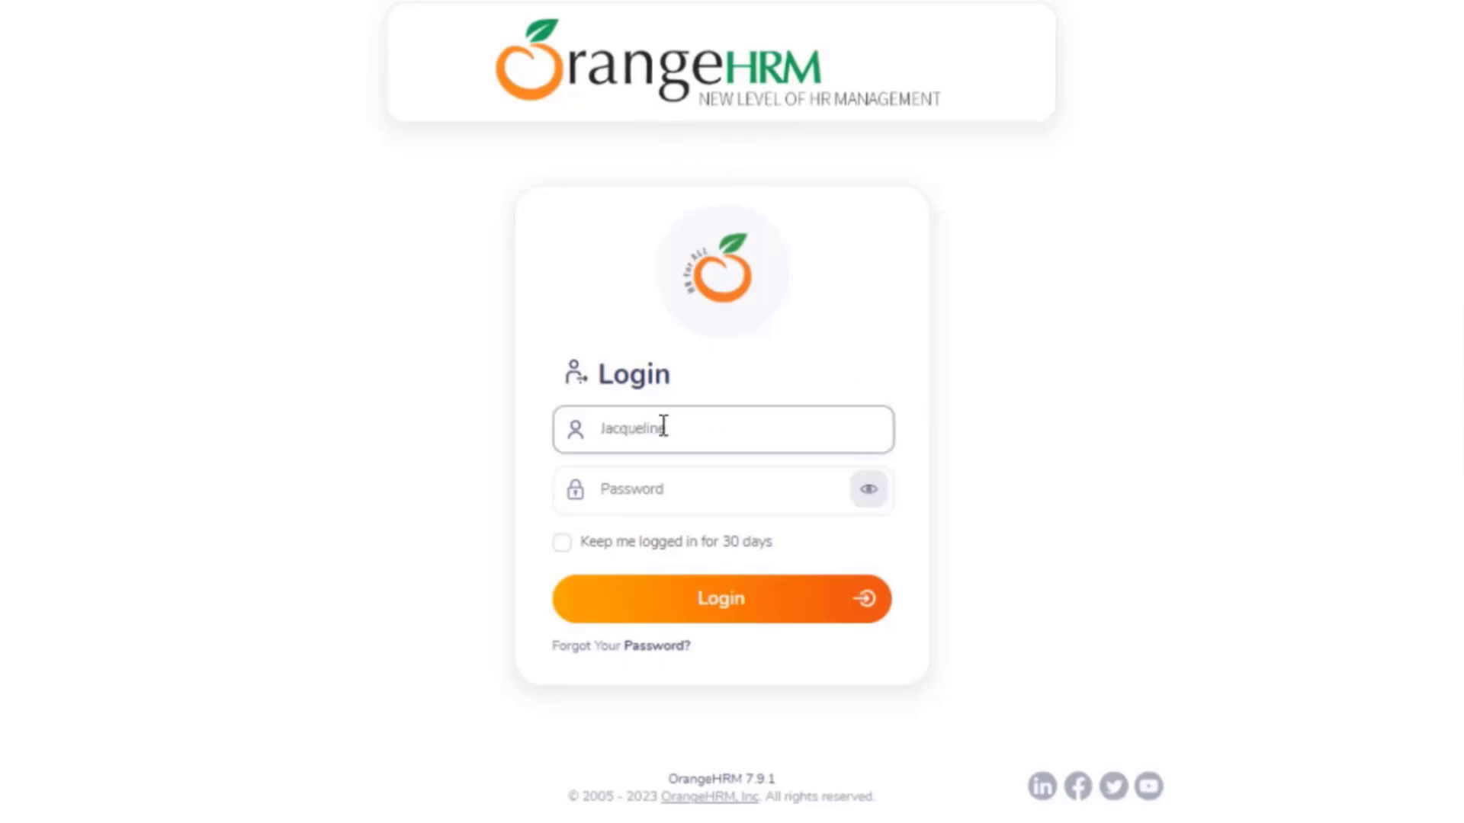
pyautogui.click(651, 500)
pyautogui.write('admin123')
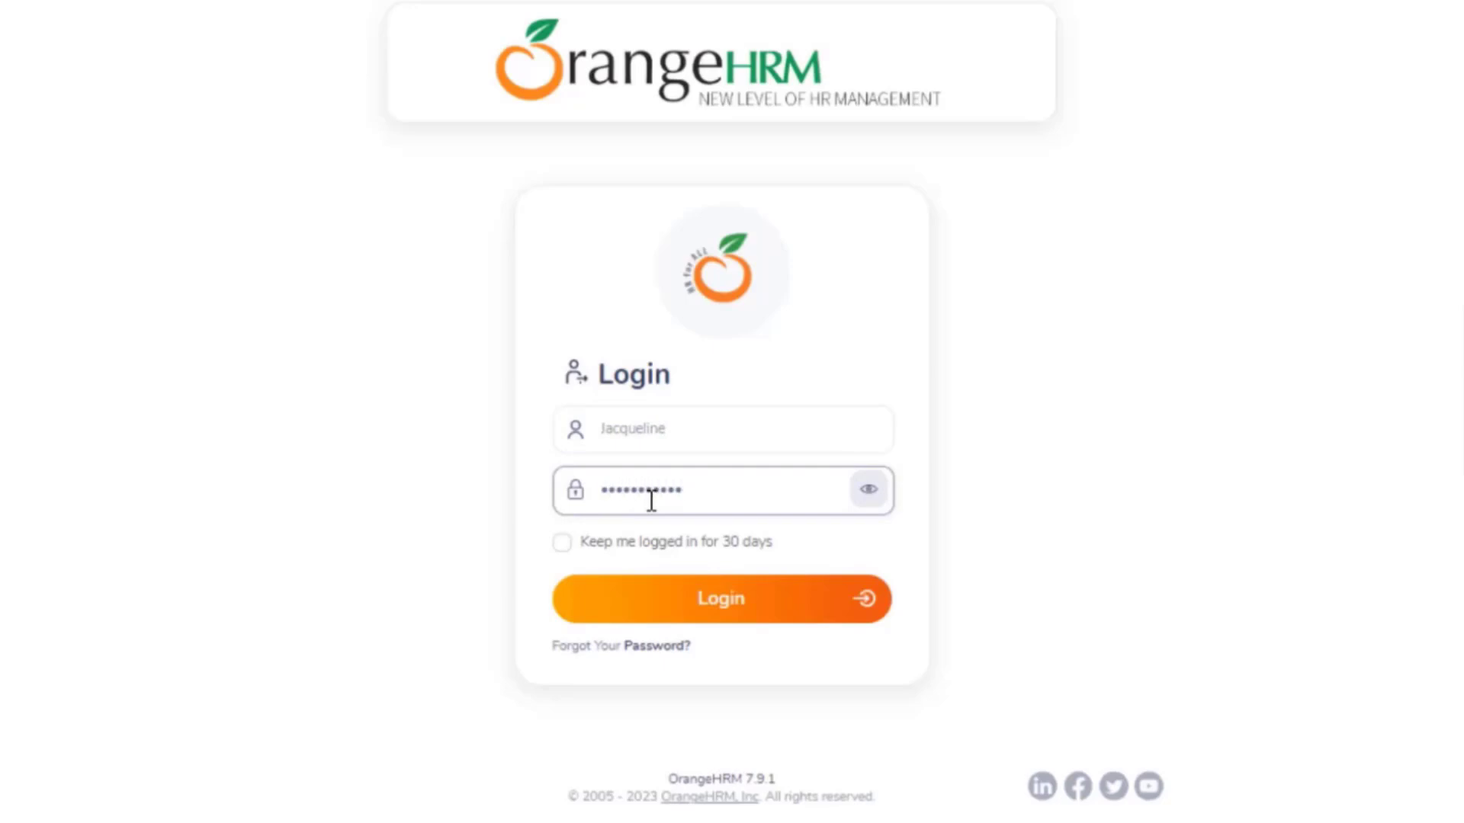
pyautogui.click(722, 615)
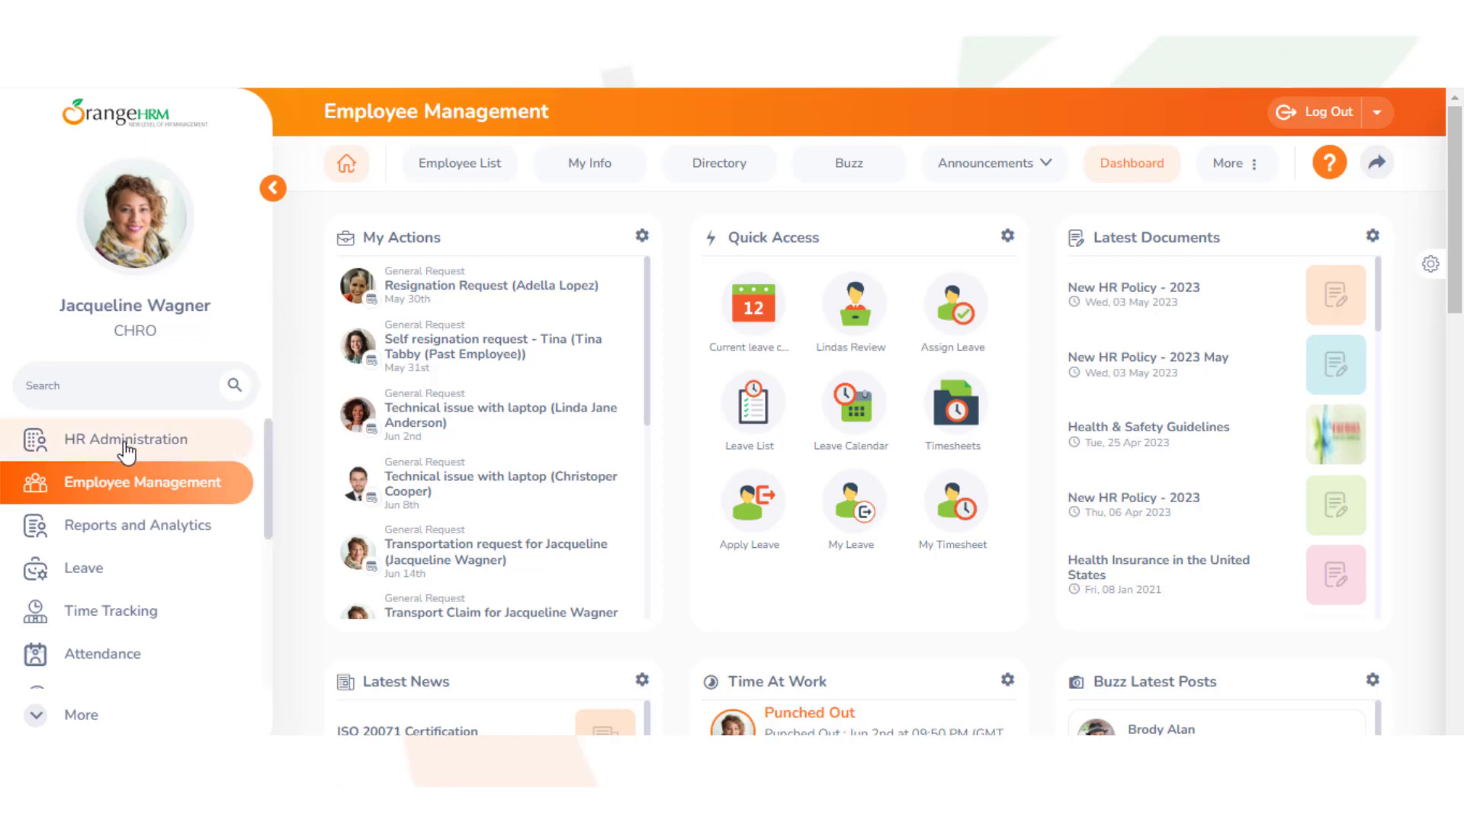
# Go to HR Administration and expand the Organization menu
pyautogui.click(94, 456)
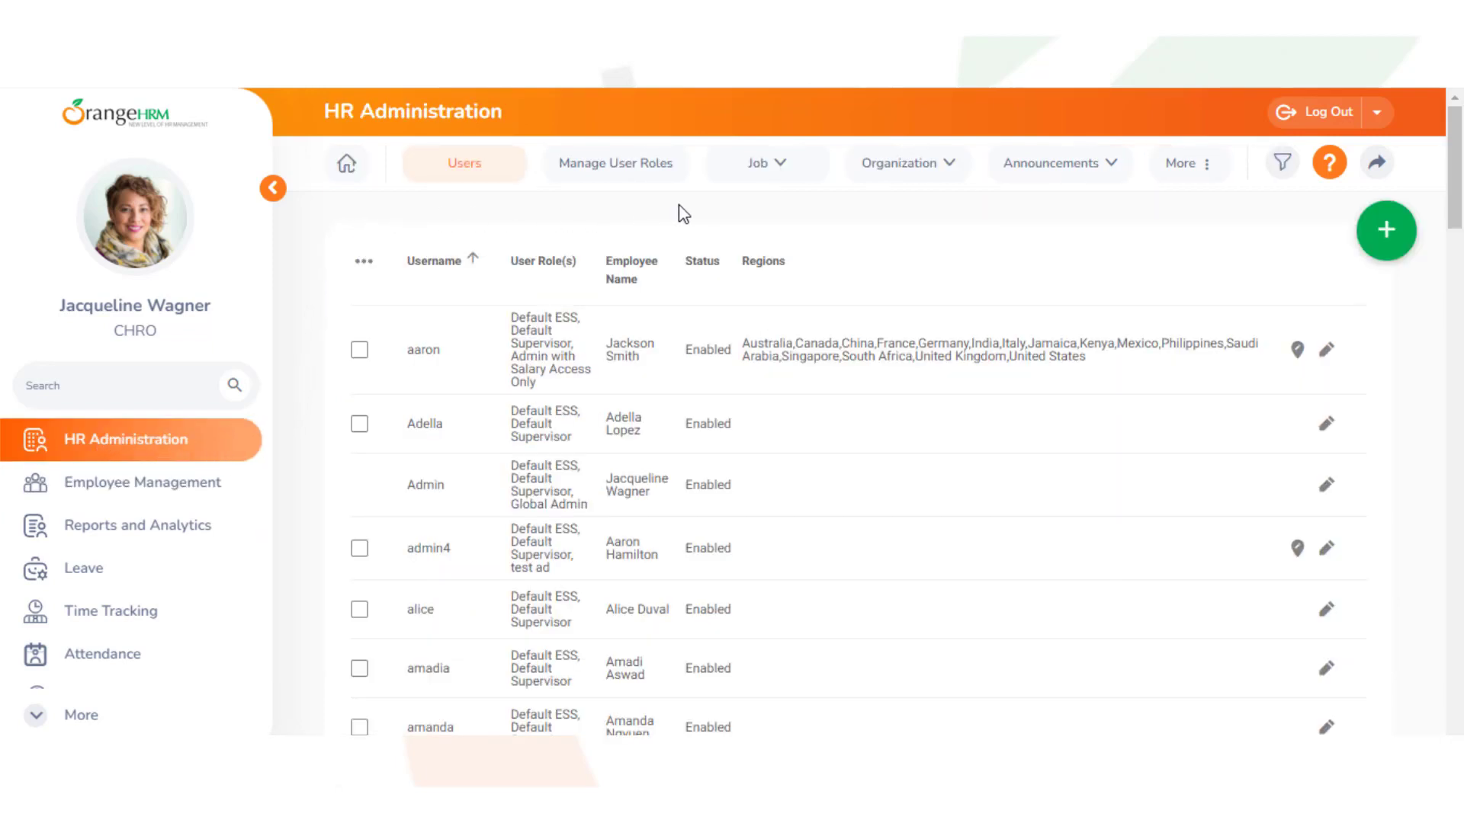
pyautogui.click(901, 169)
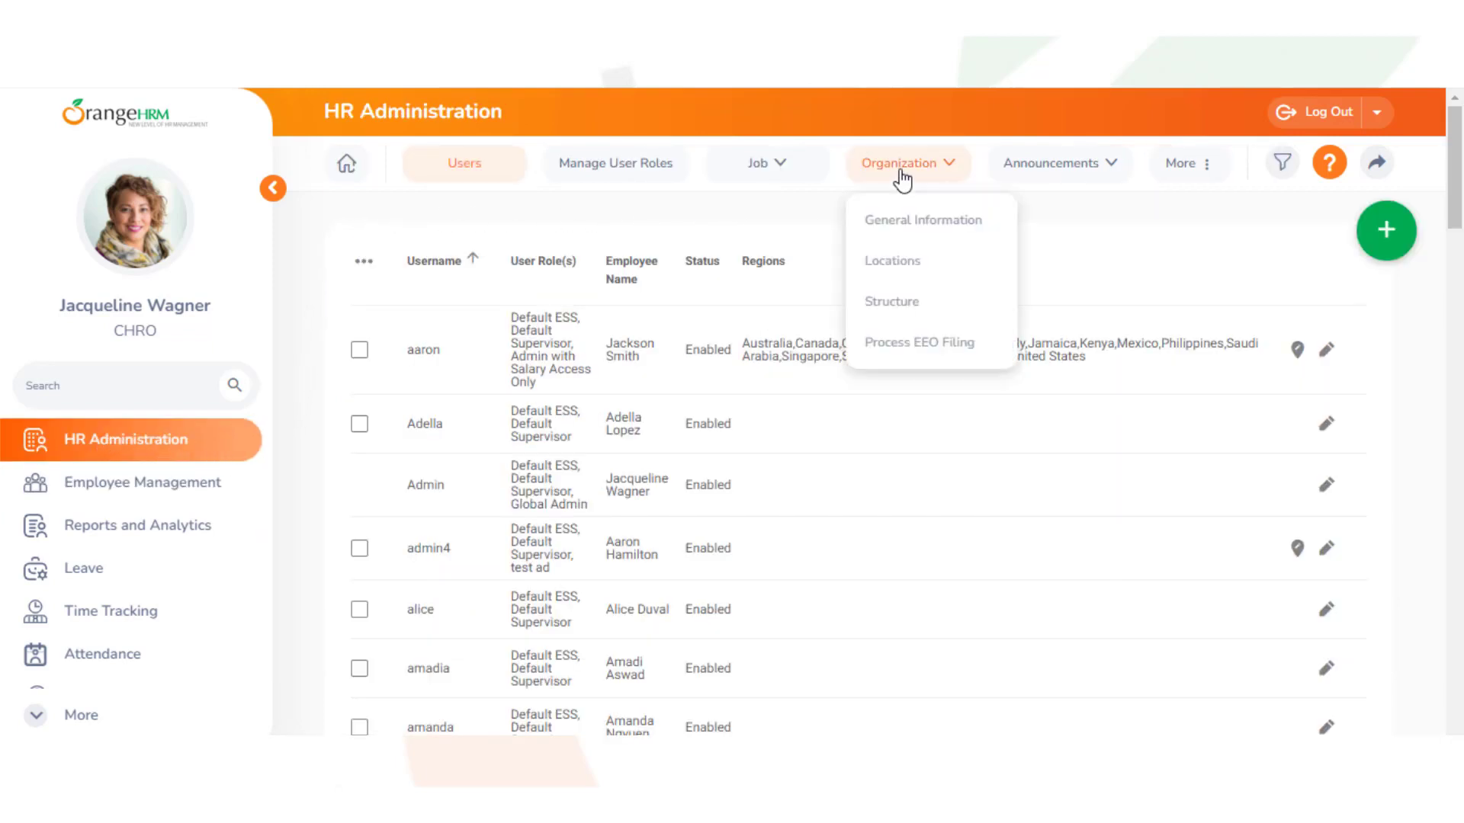
# Enable Cost Center in General Information, save, and view the Cost Centers list
pyautogui.click(900, 228)
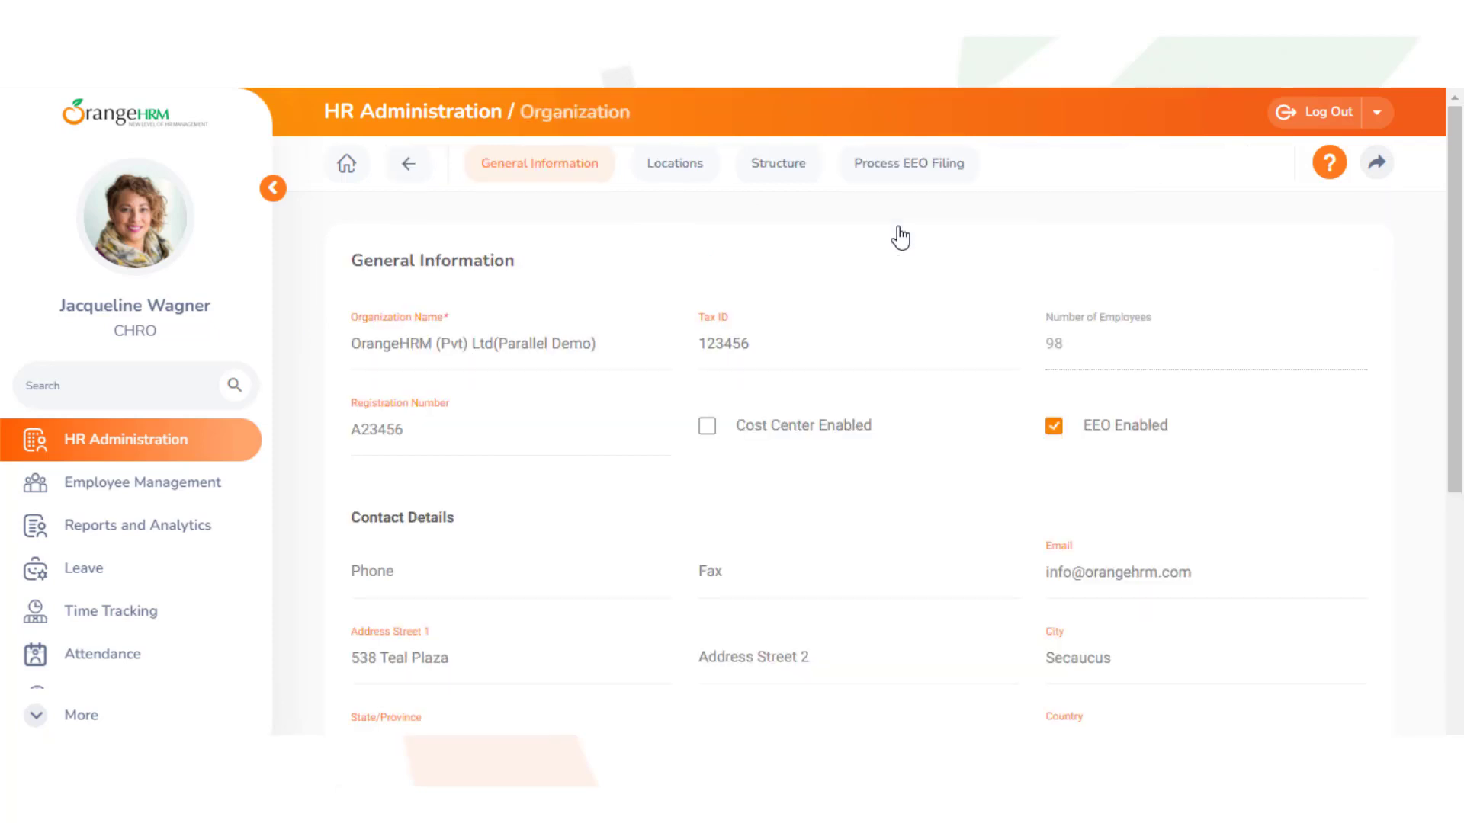
pyautogui.click(706, 427)
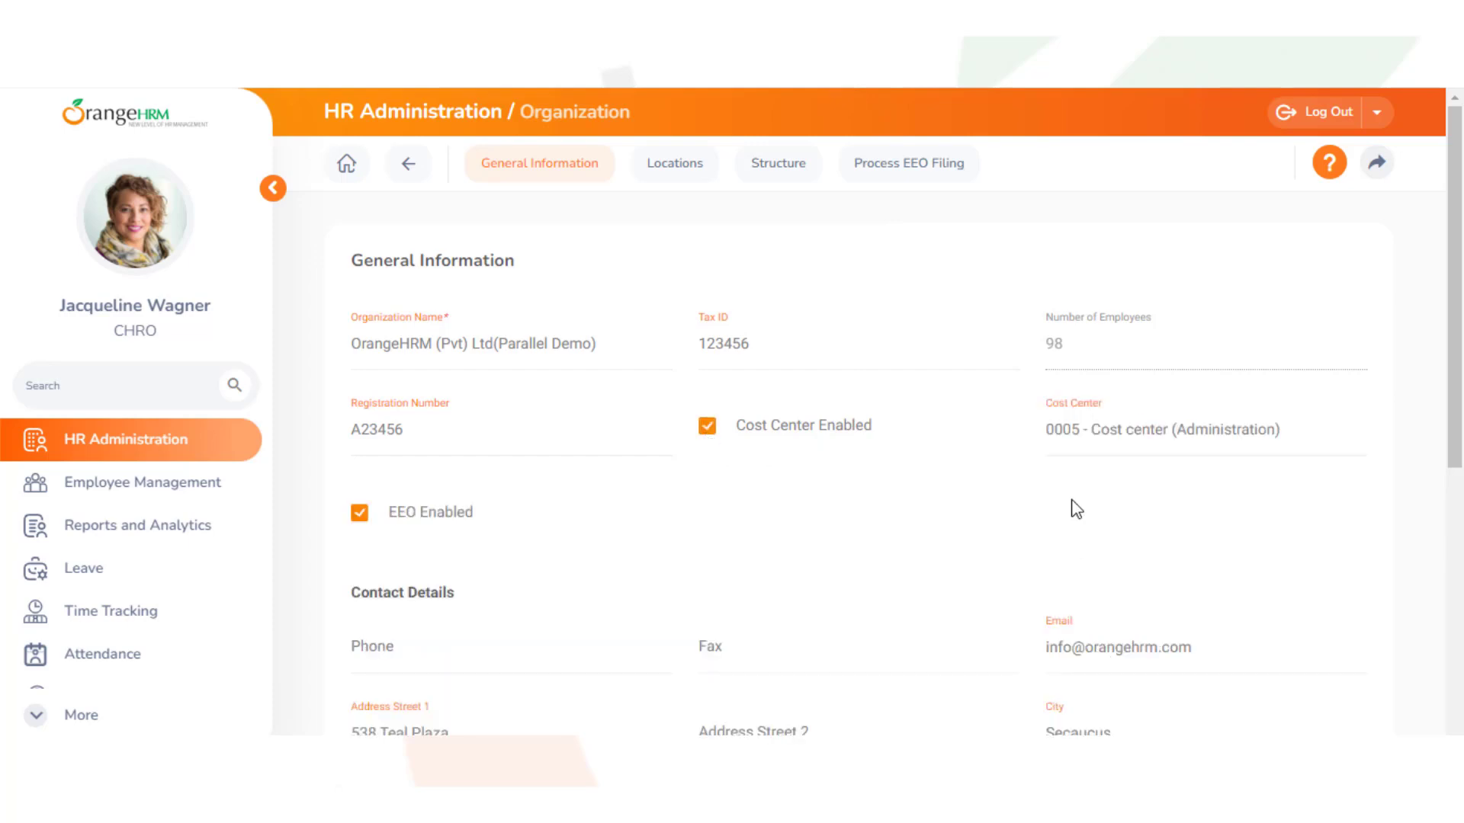
pyautogui.scroll(-6, 1071, 505)
pyautogui.click(1302, 636)
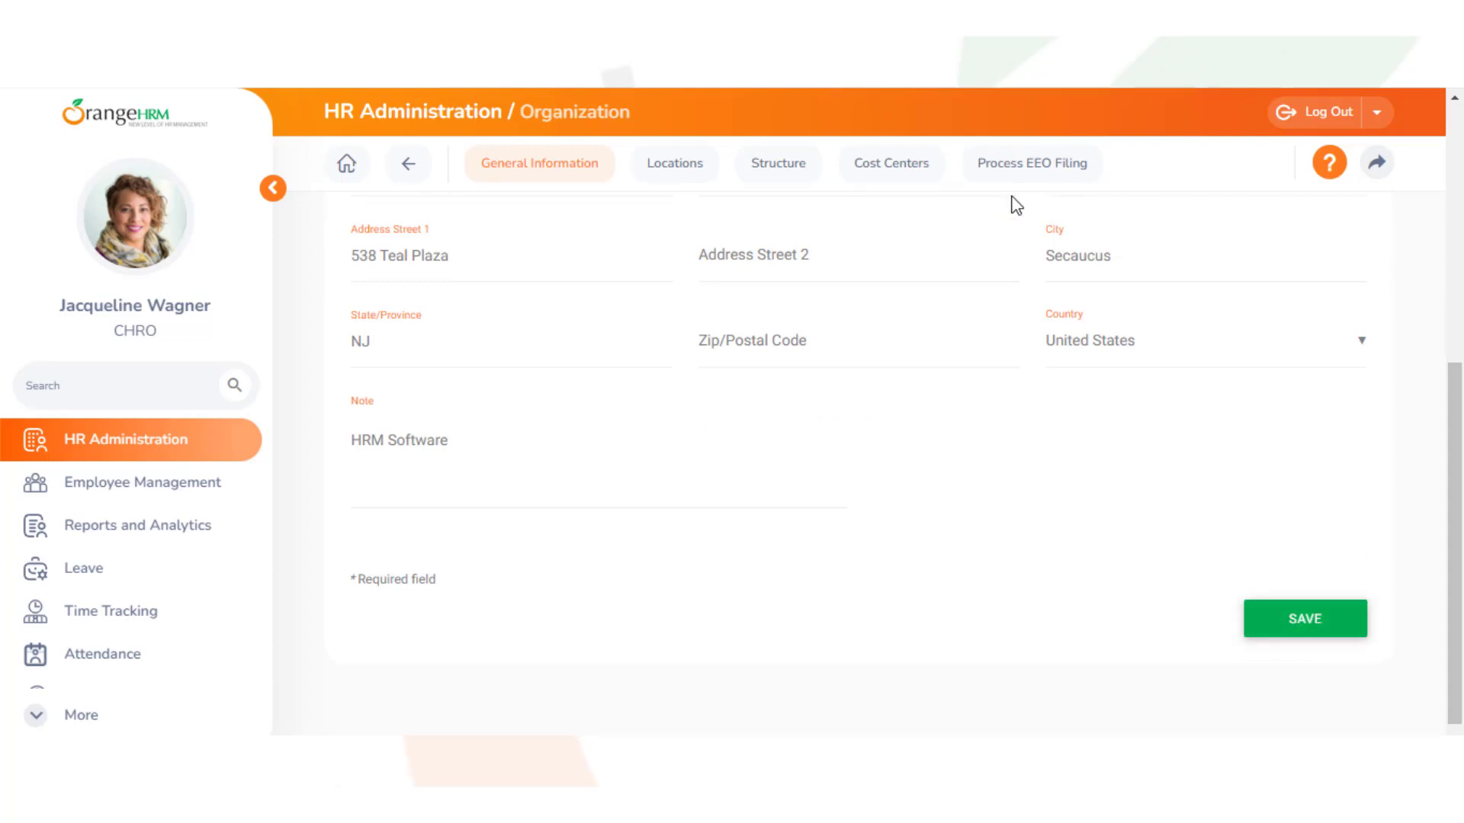
pyautogui.click(891, 175)
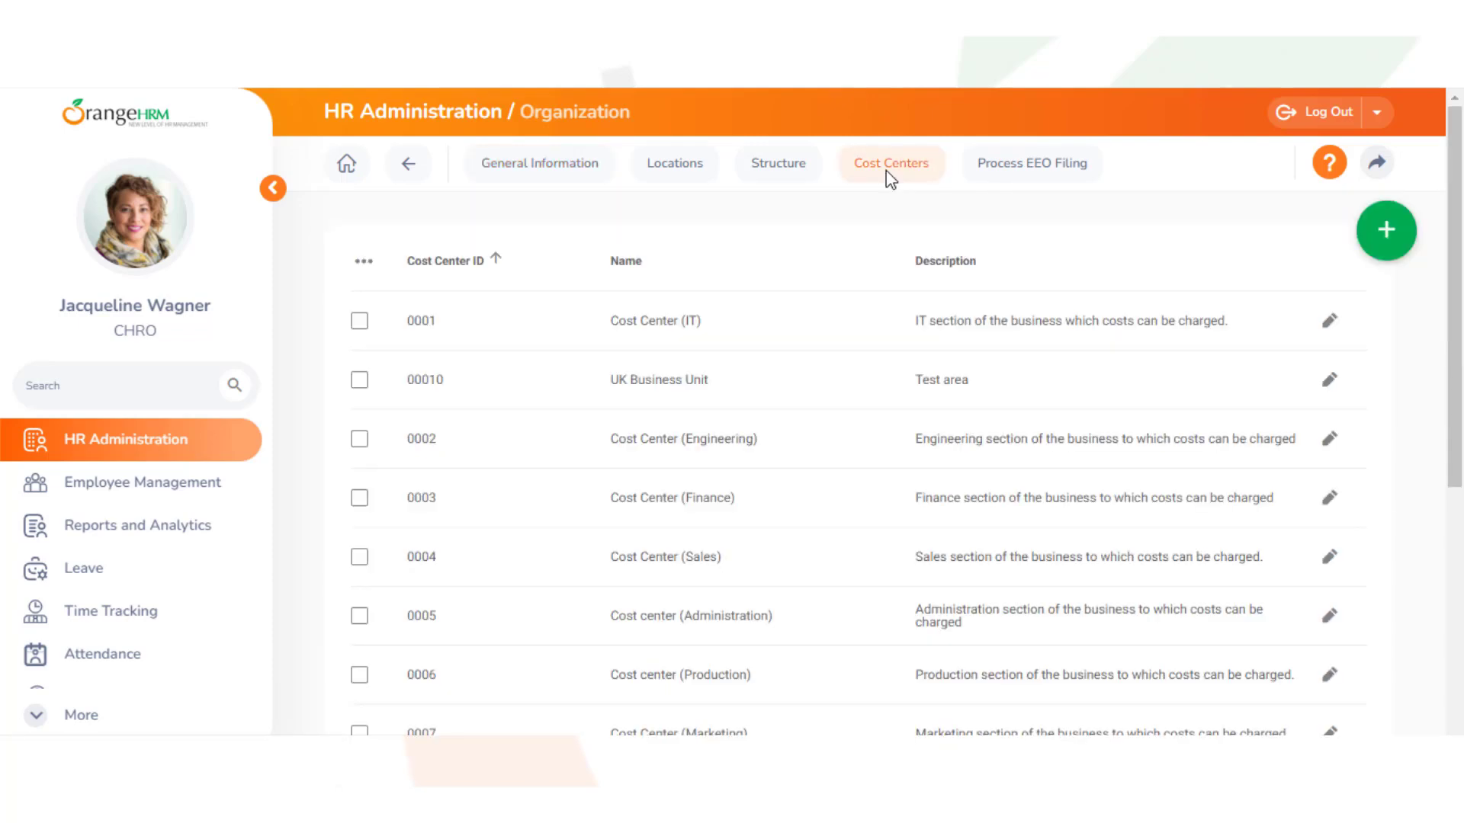
# Add cost center 'CP-NA 2017' named 'Census project North America'
pyautogui.click(1385, 255)
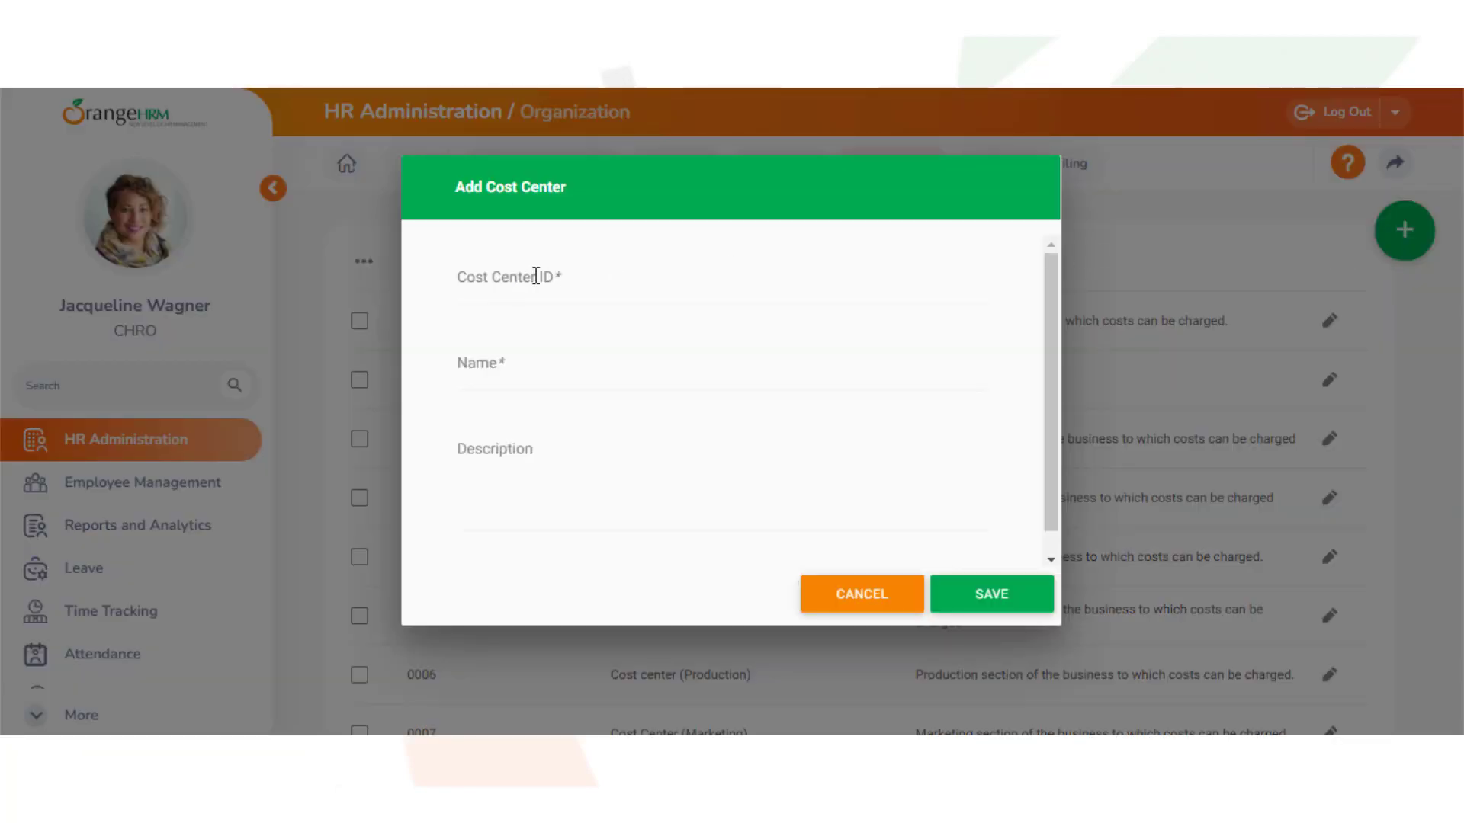
pyautogui.click(460, 280)
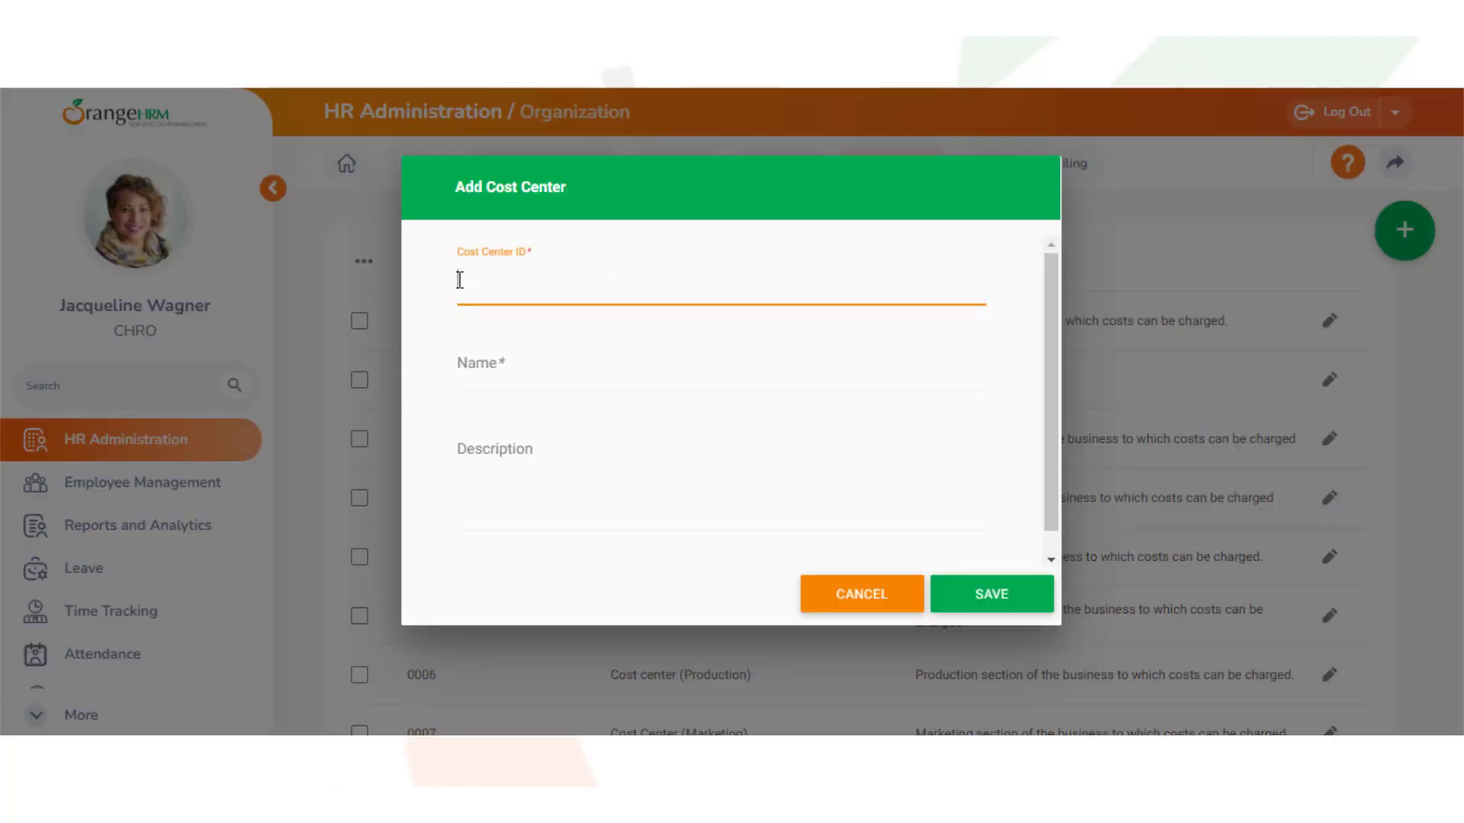
pyautogui.write('CP-NA 2017')
pyautogui.click(464, 363)
pyautogui.write('Census project North America')
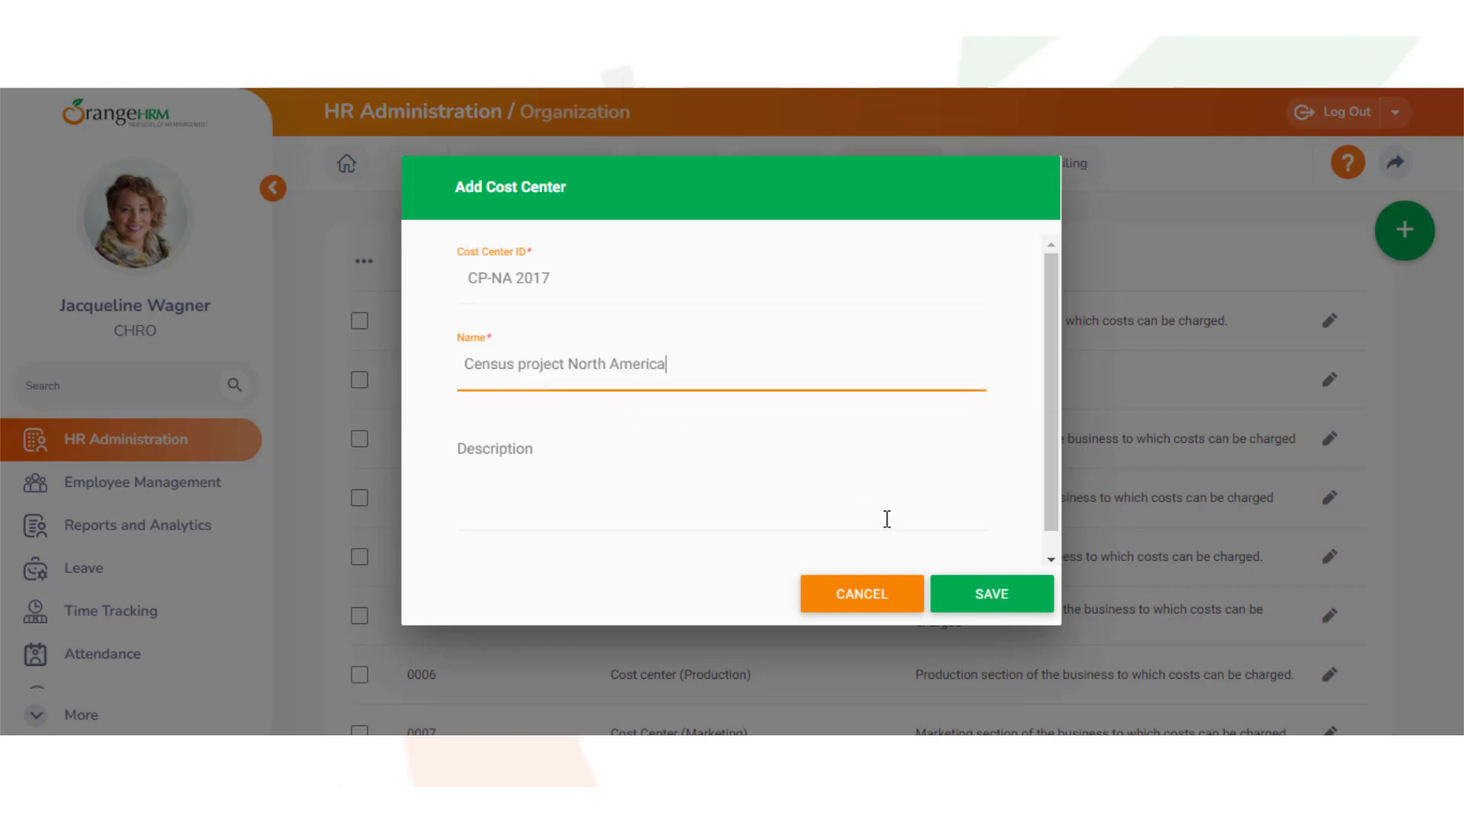
pyautogui.click(989, 602)
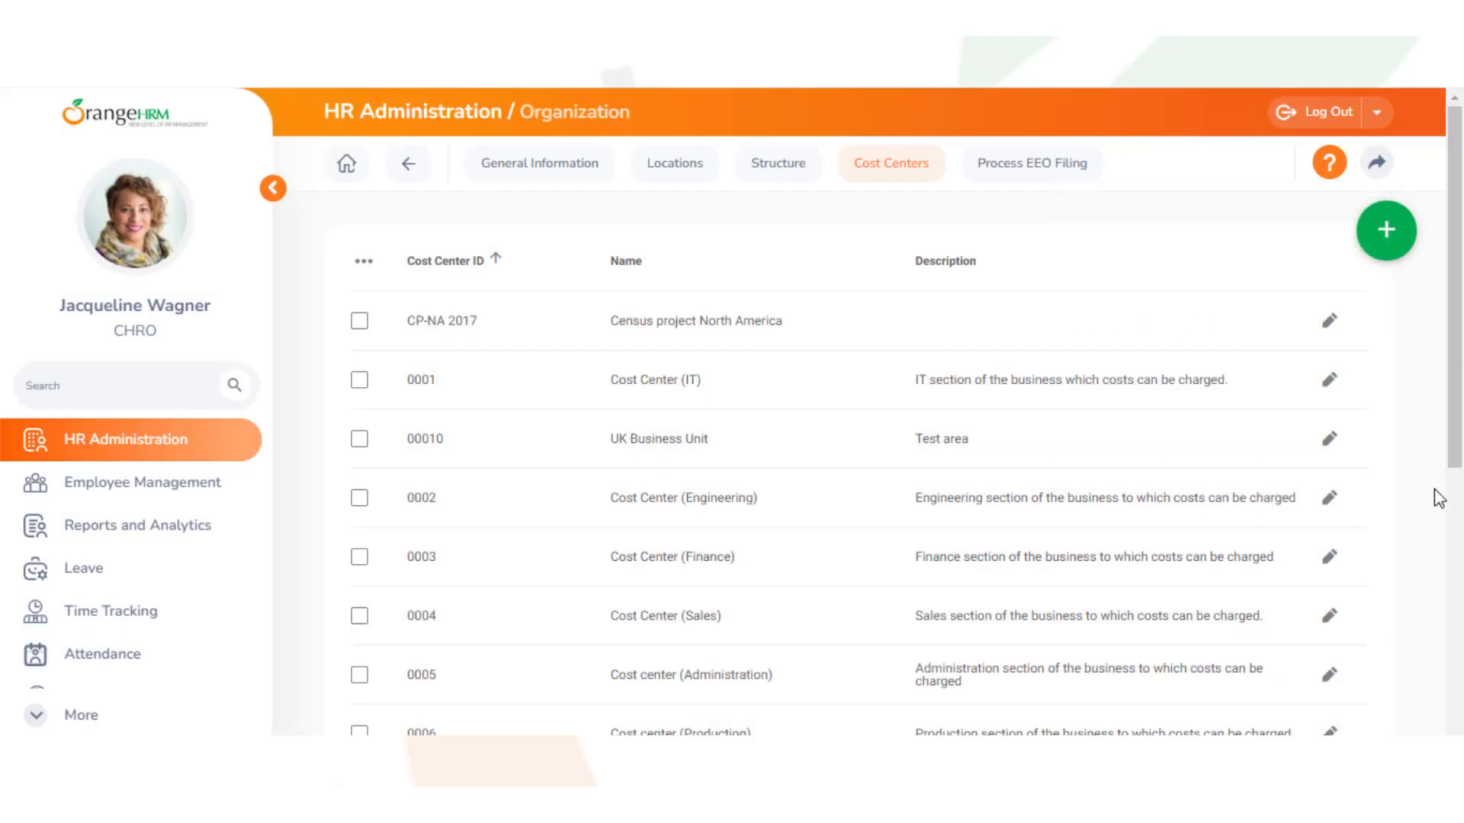
# Give CP-NA 2017 the description 'This is the data gathering project for the census in North America'
pyautogui.click(1331, 327)
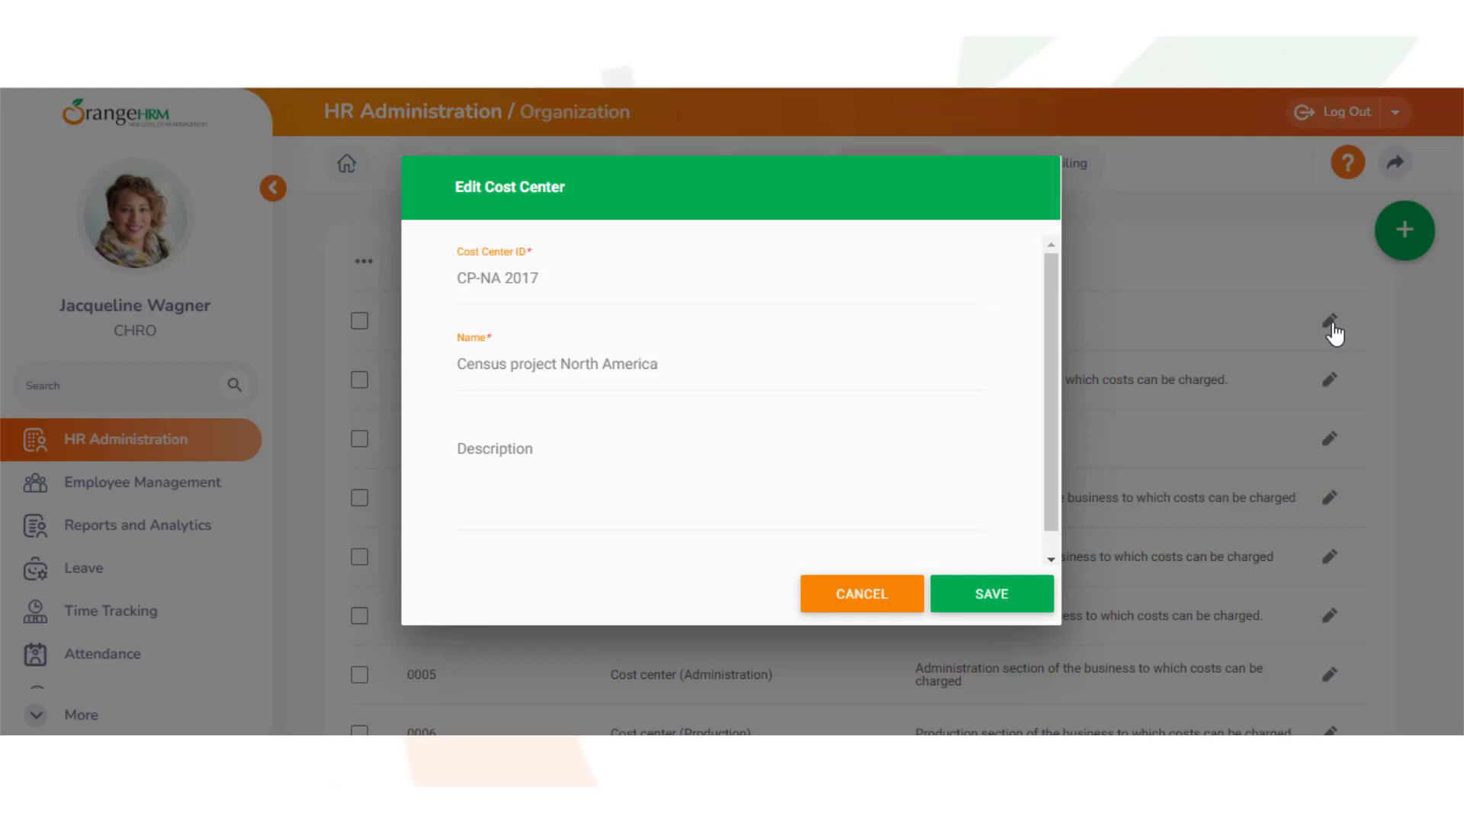
pyautogui.click(459, 450)
pyautogui.write('This is the data gathering project for the census in North America')
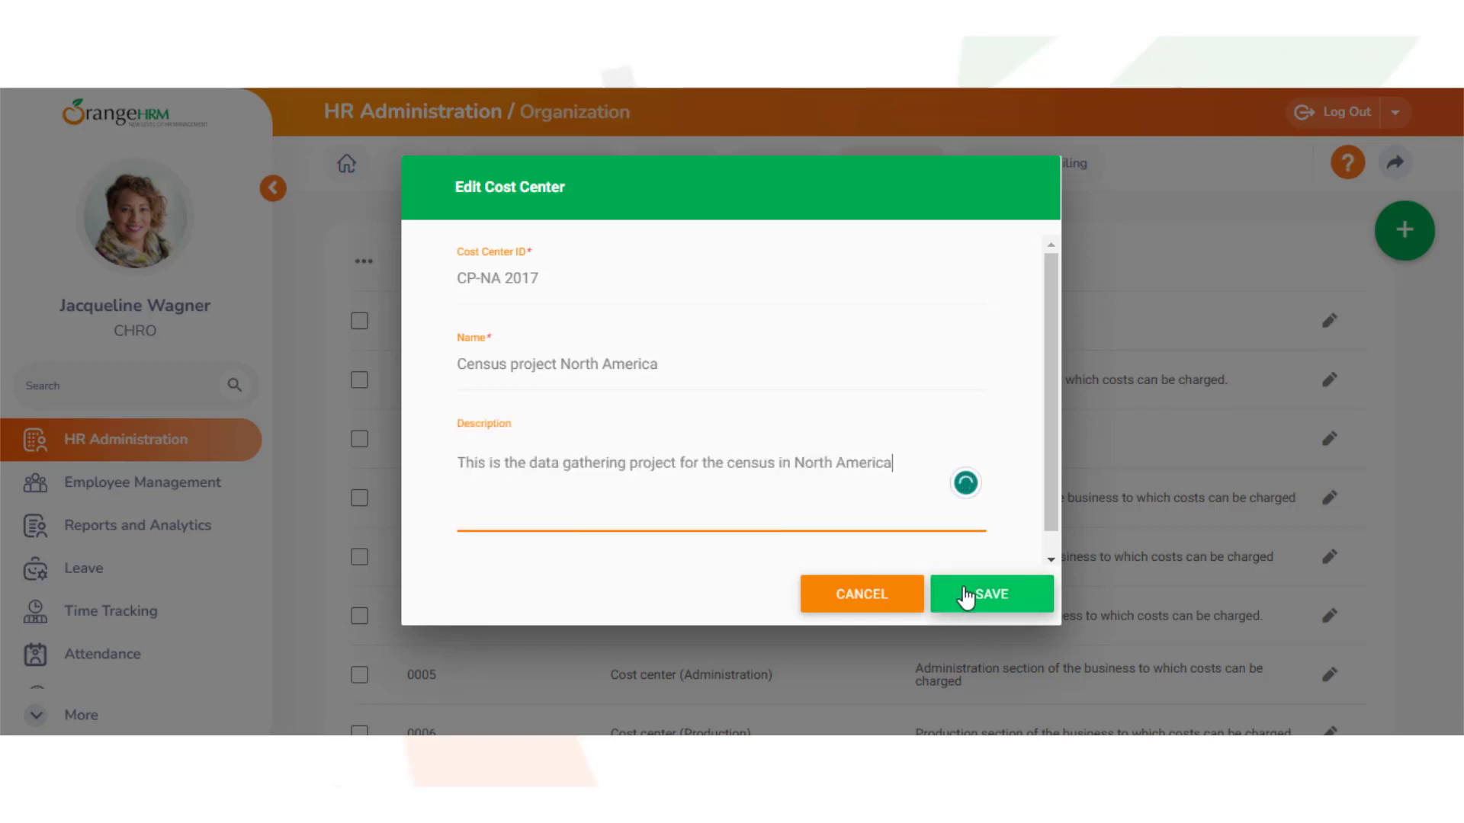
pyautogui.click(991, 598)
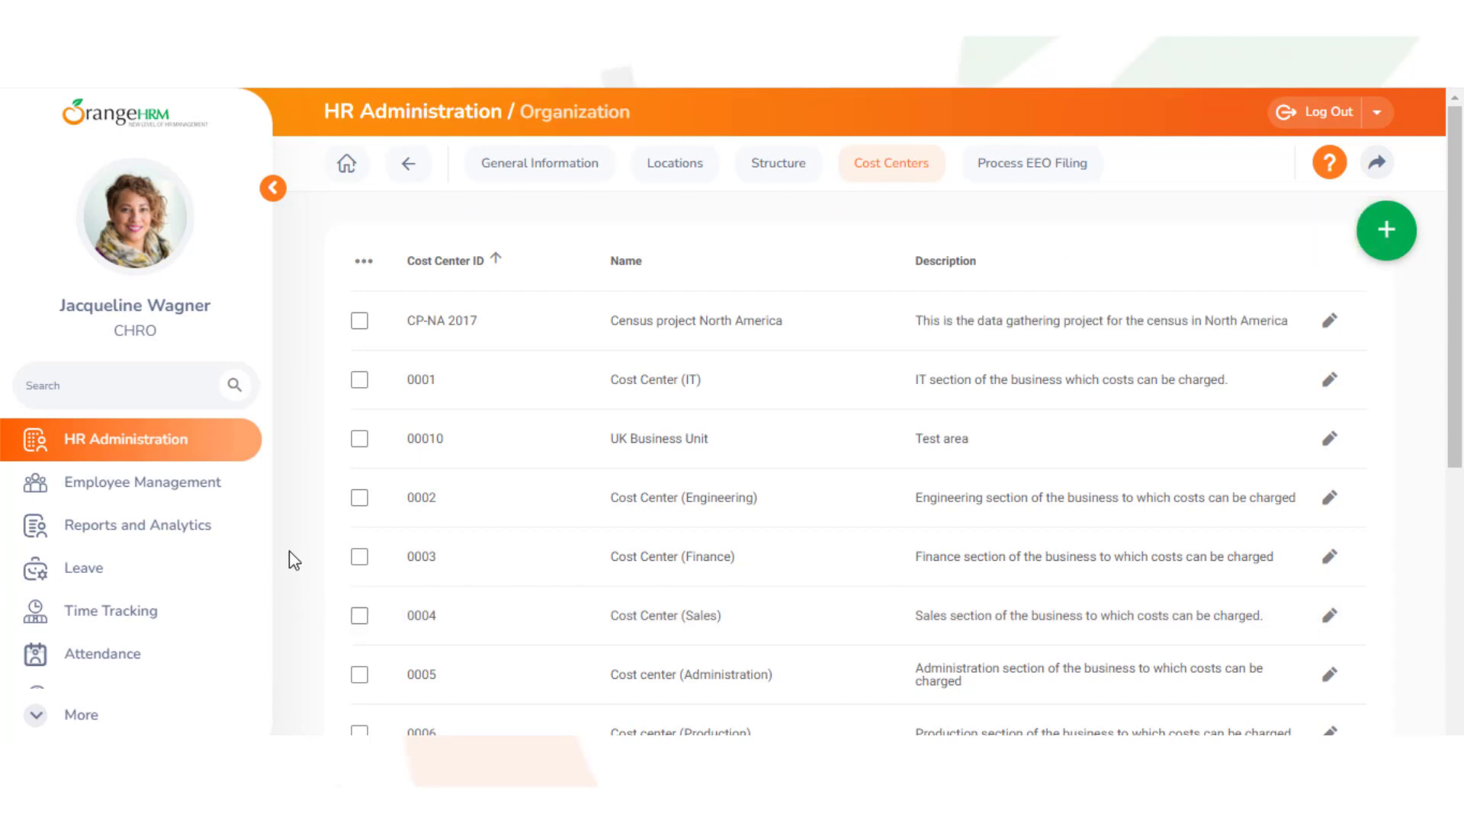
# Open the first employee's Job details and select cost center CP-NA 2017
pyautogui.click(163, 486)
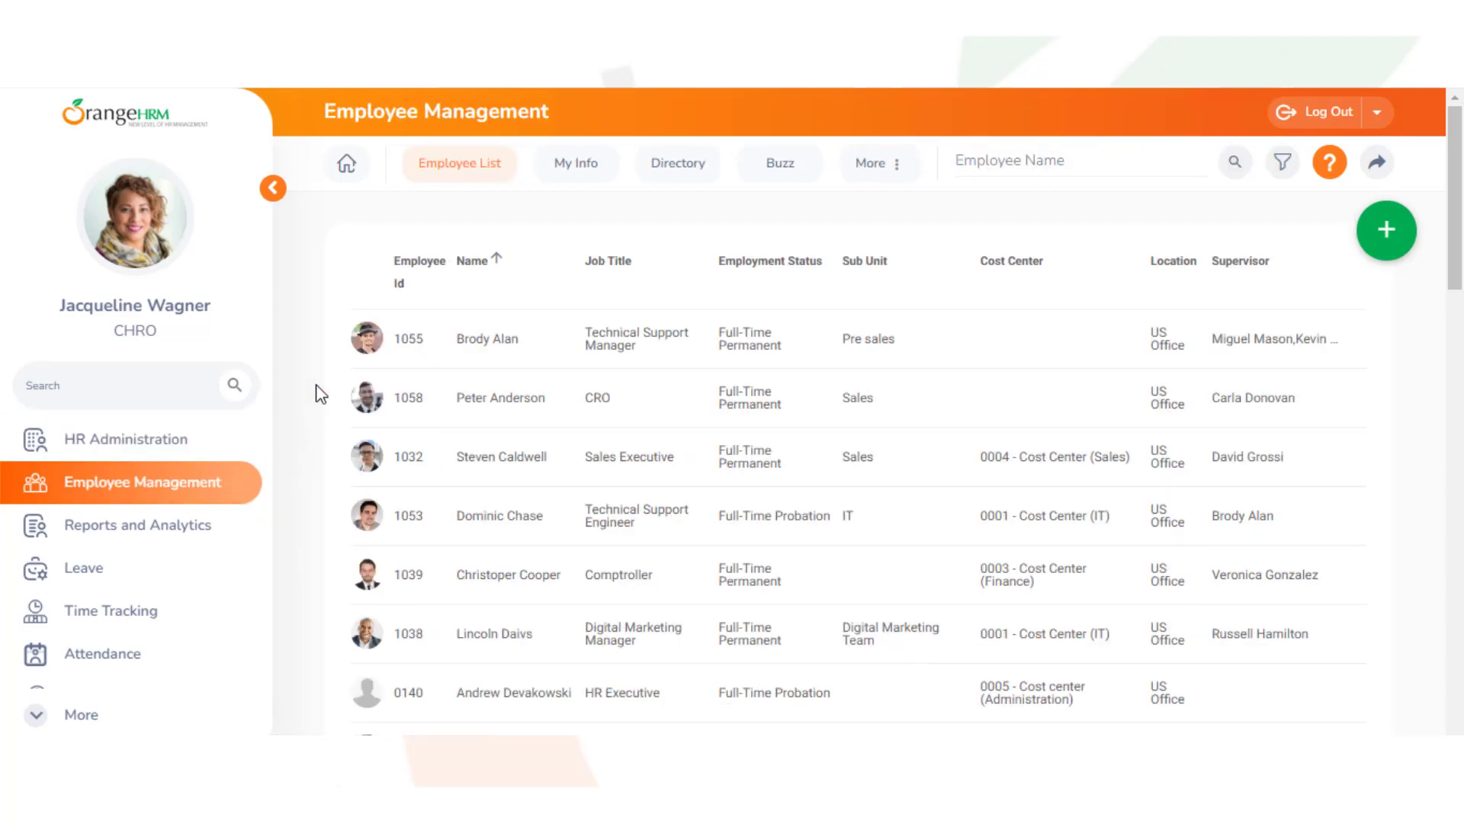
pyautogui.click(481, 347)
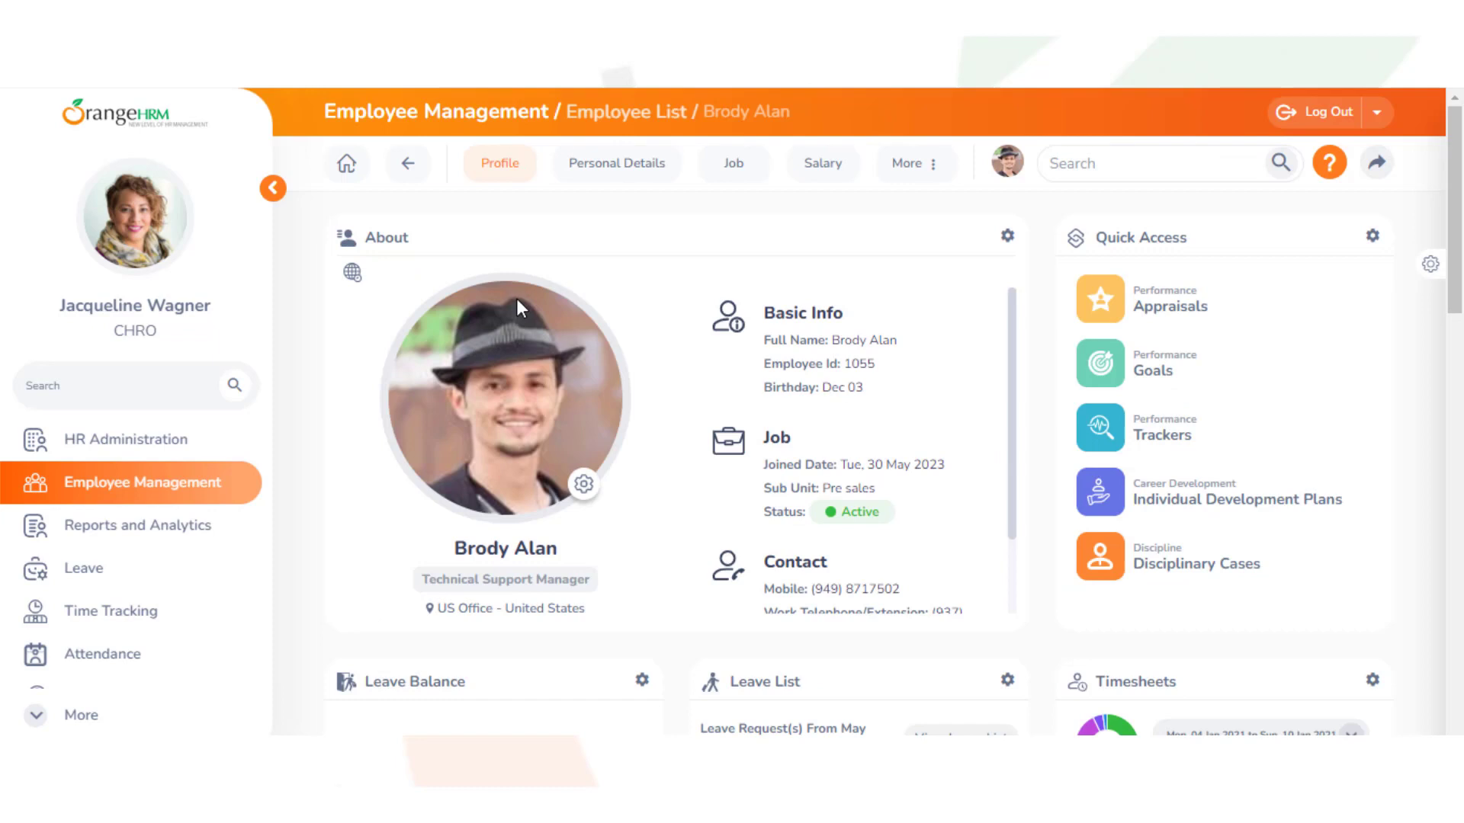
pyautogui.click(734, 170)
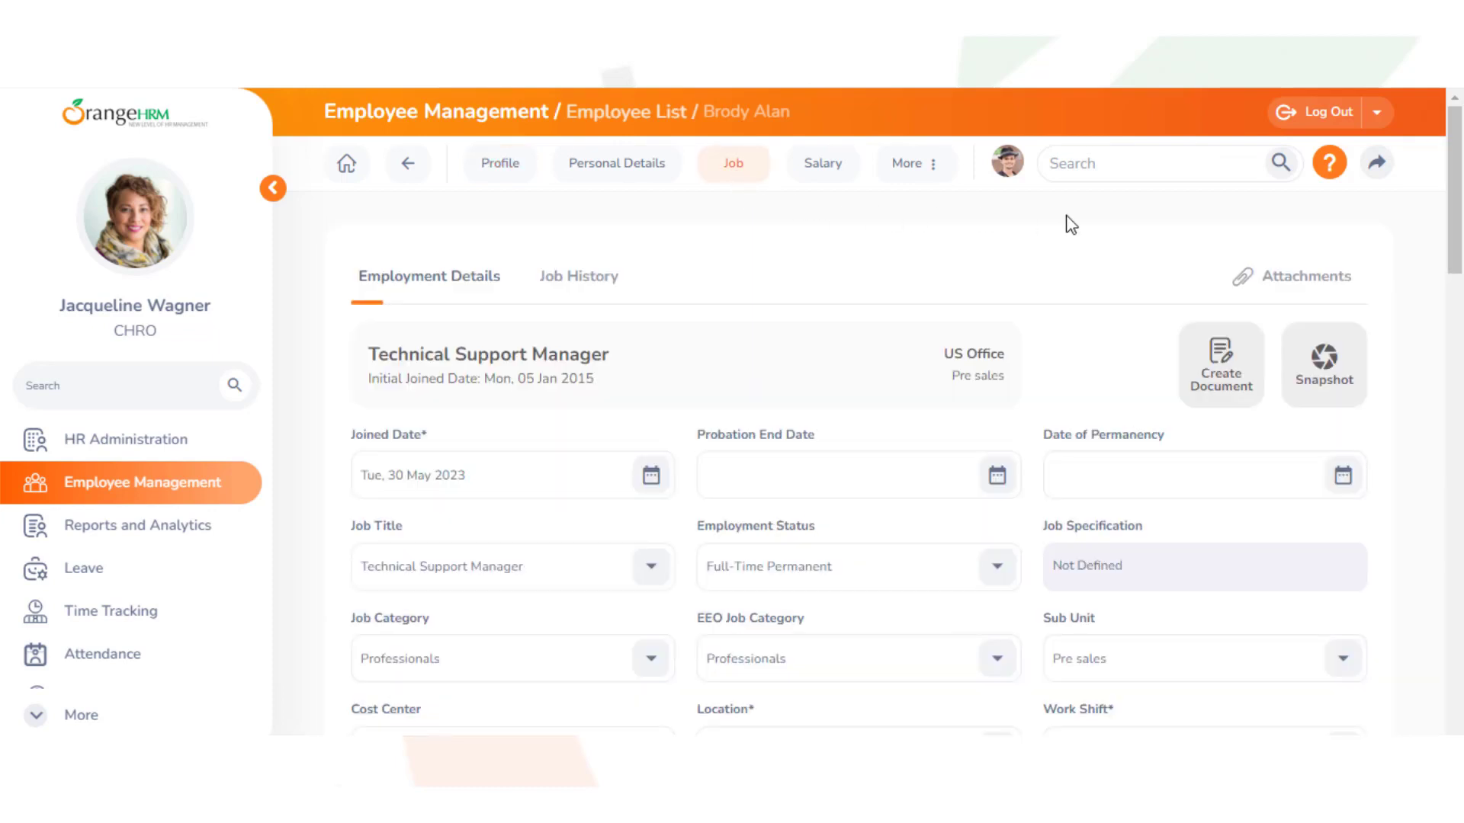
pyautogui.moveTo(1457, 256); pyautogui.dragTo(1462, 337)
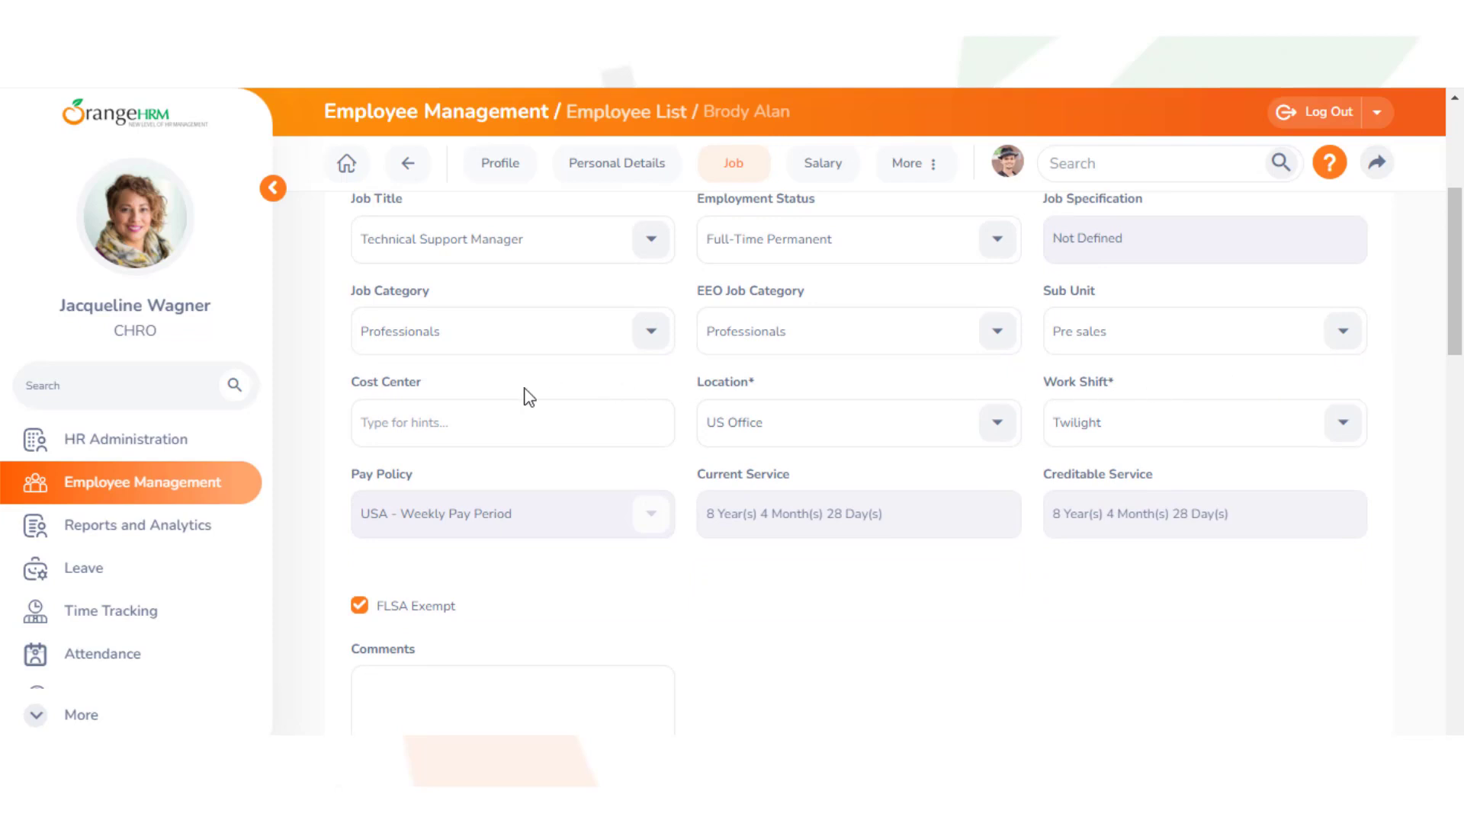
pyautogui.click(356, 424)
pyautogui.write('cp')
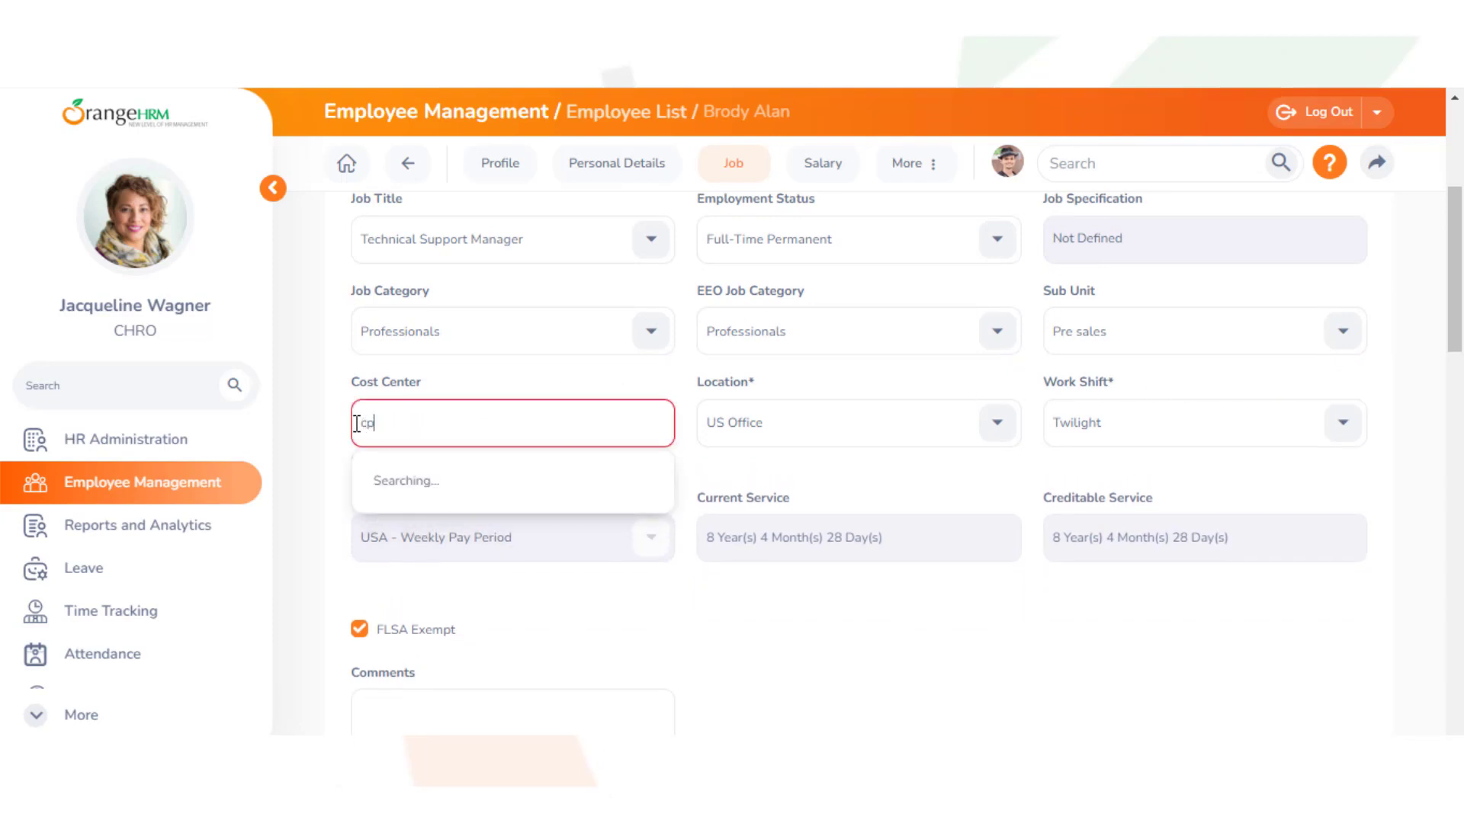
pyautogui.click(394, 483)
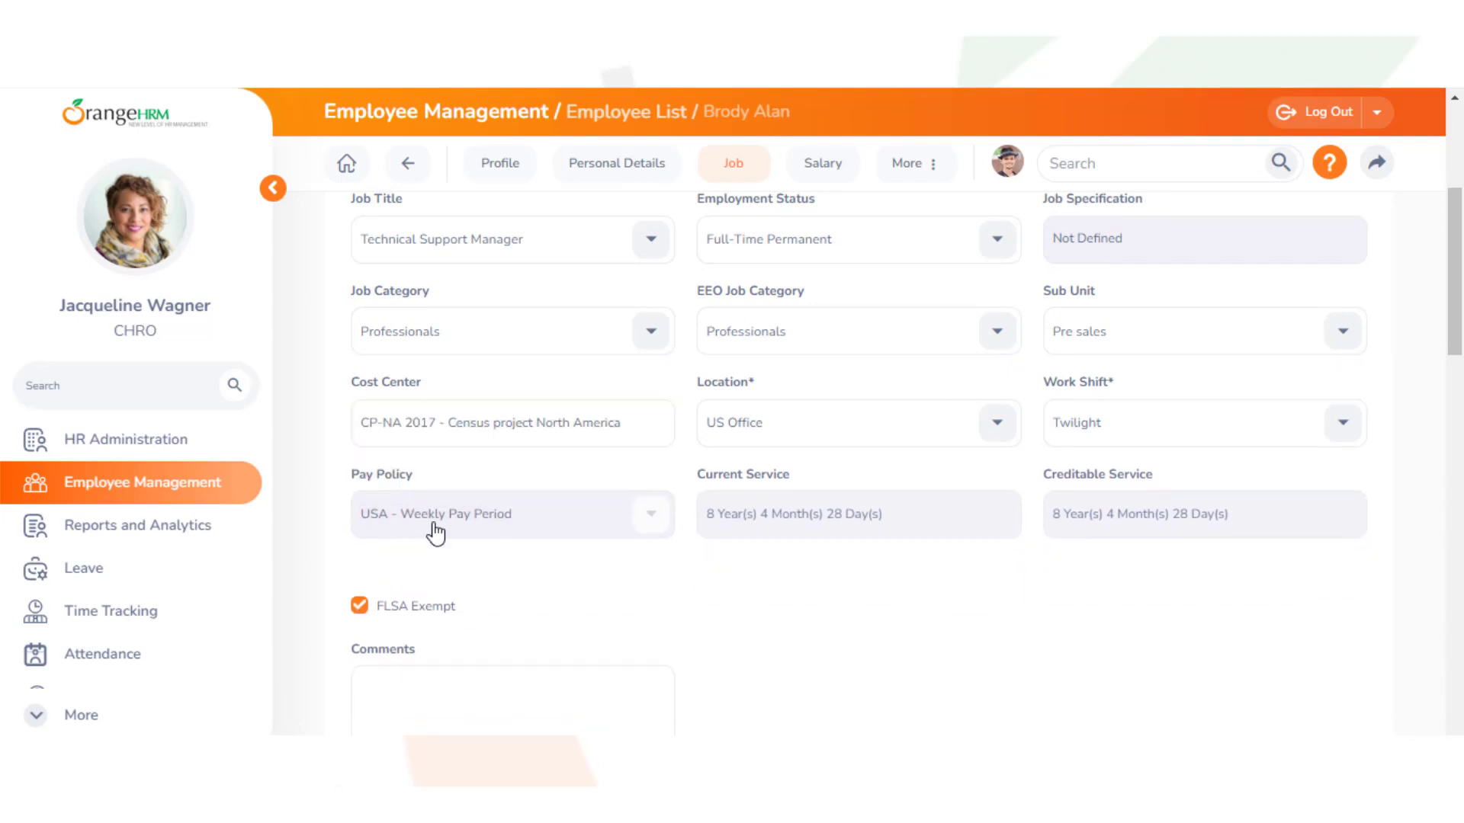
# Save the job change, recording it as a Cost Center Move event
pyautogui.moveTo(1456, 343); pyautogui.dragTo(1453, 458)
pyautogui.click(1330, 546)
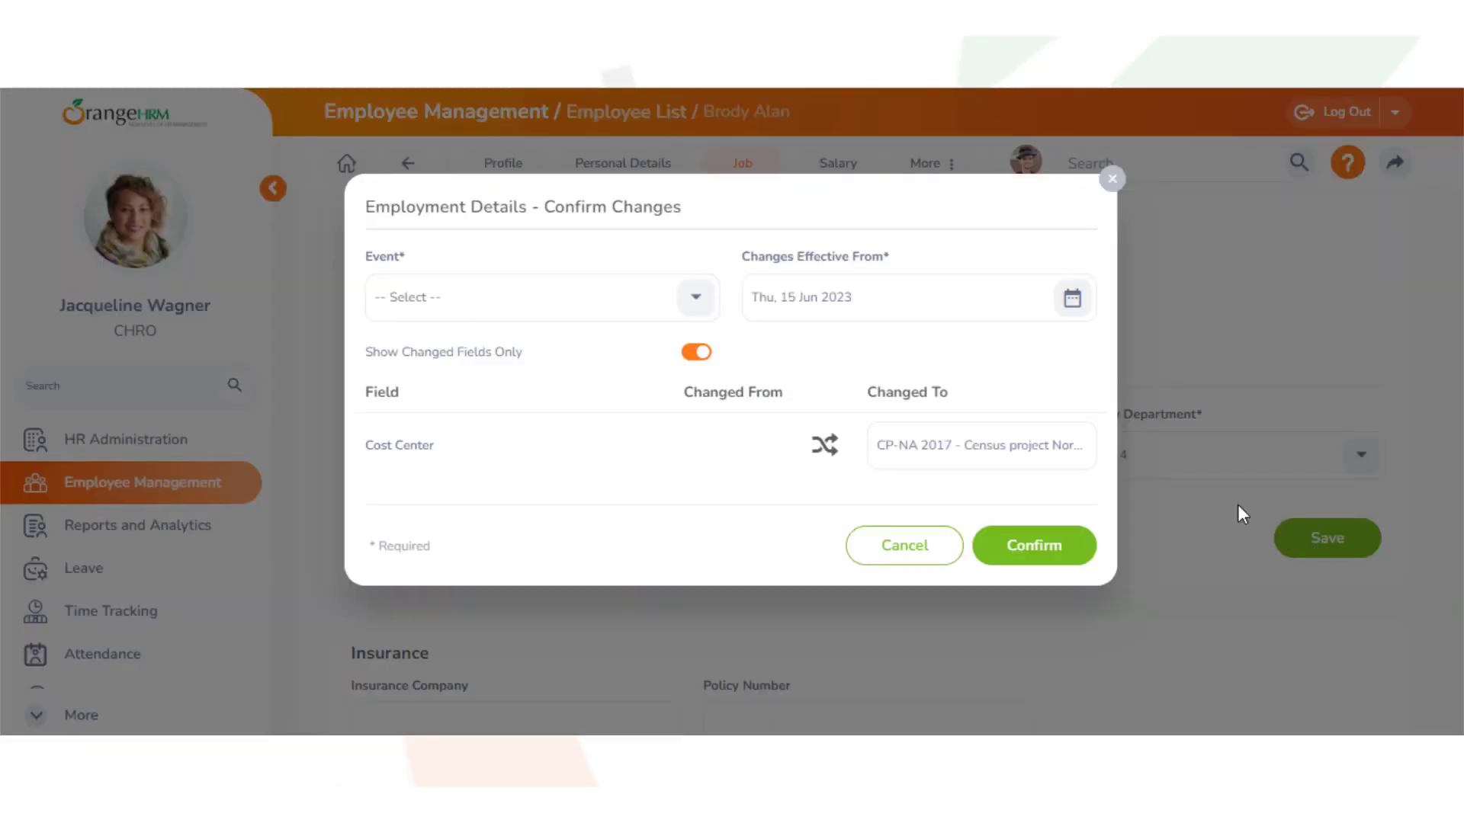
pyautogui.click(692, 315)
pyautogui.click(616, 454)
pyautogui.click(1033, 546)
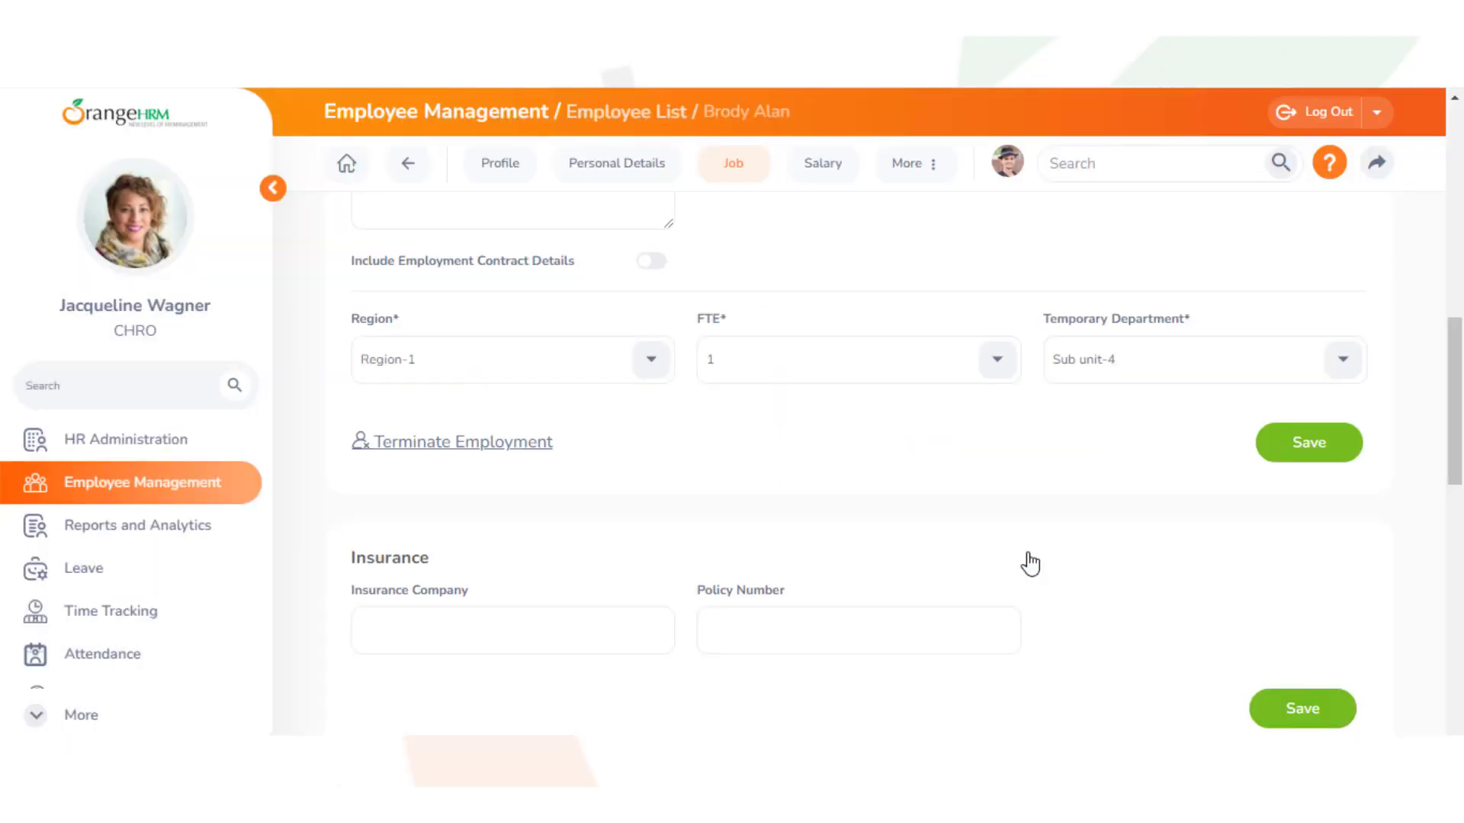
pyautogui.moveTo(1457, 442); pyautogui.dragTo(1452, 229)
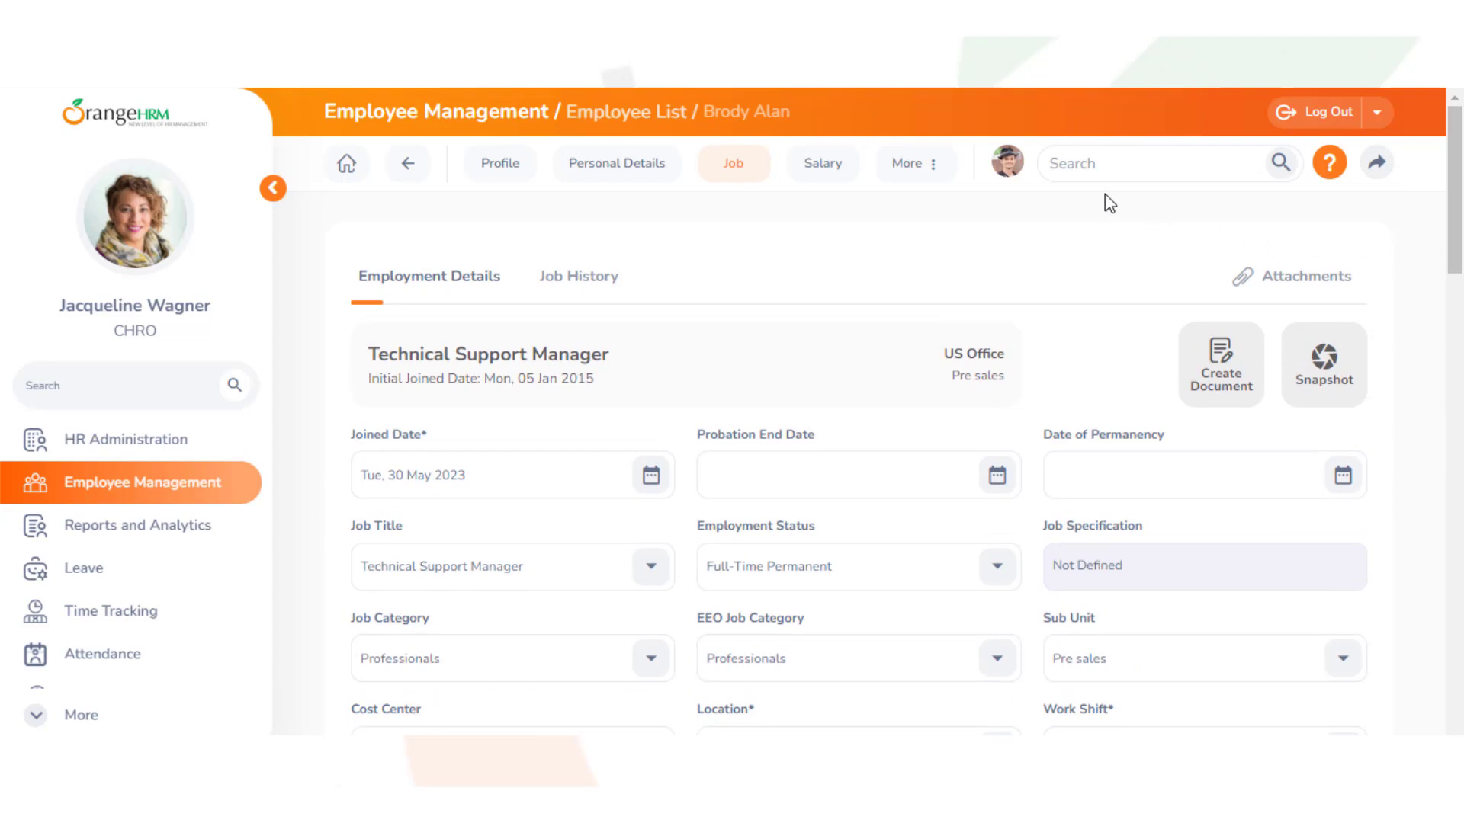
# Open the next employee's Job details and select cost center CP-NA 2017
pyautogui.click(1053, 165)
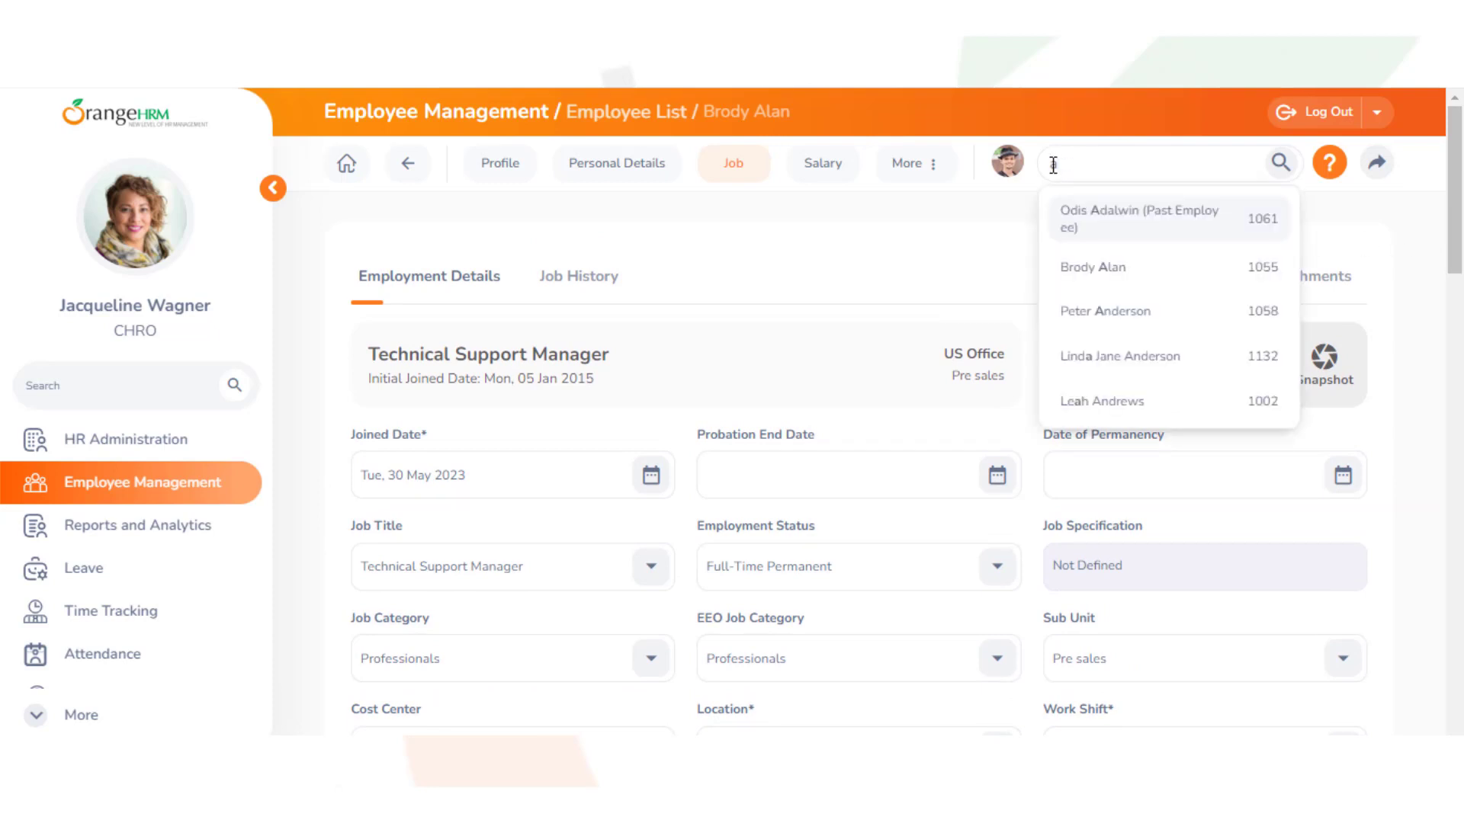
pyautogui.click(1079, 320)
pyautogui.scroll(-5, 1212, 323)
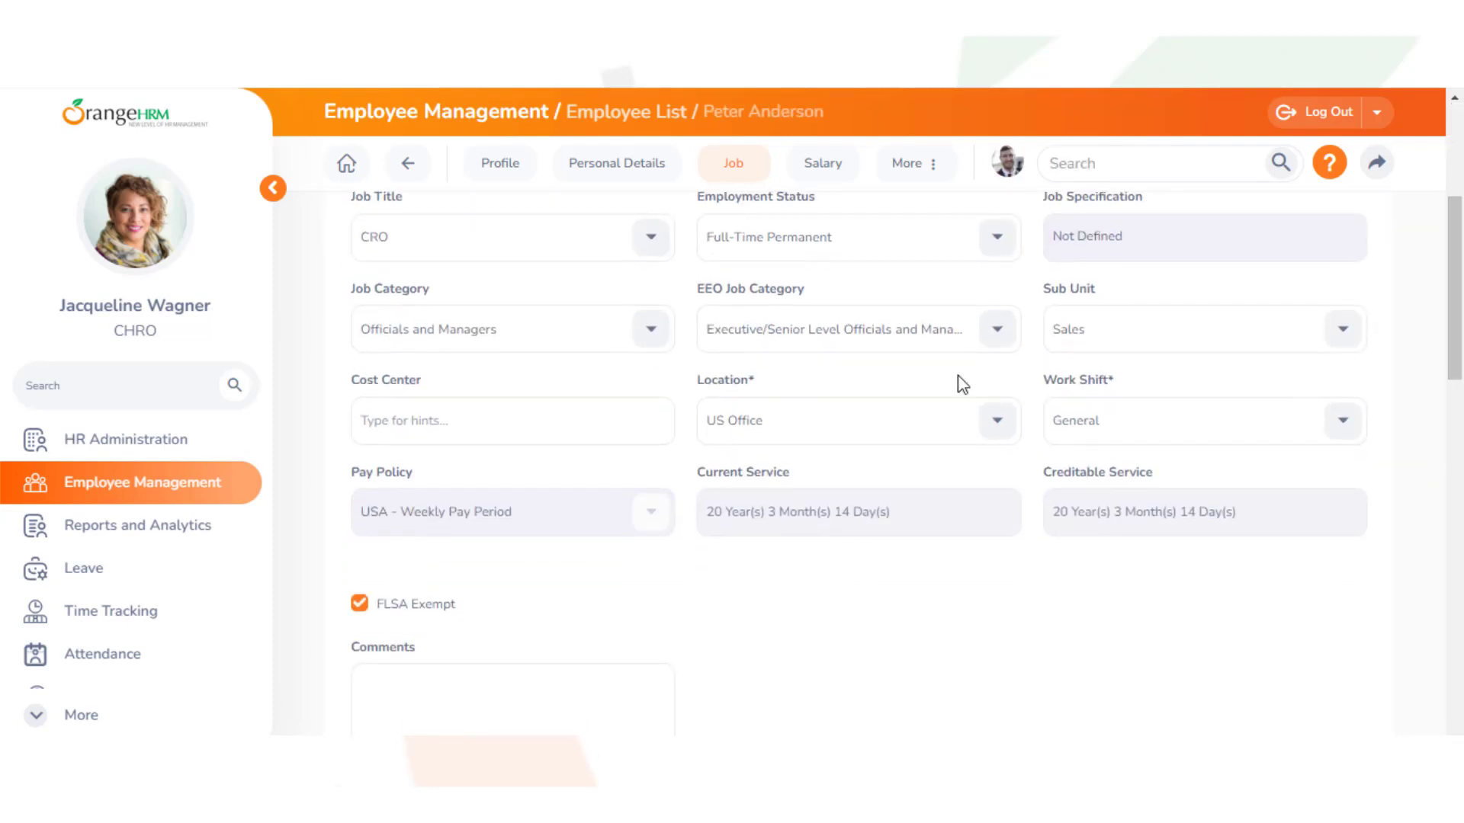
pyautogui.click(362, 420)
pyautogui.write('cp')
pyautogui.click(389, 474)
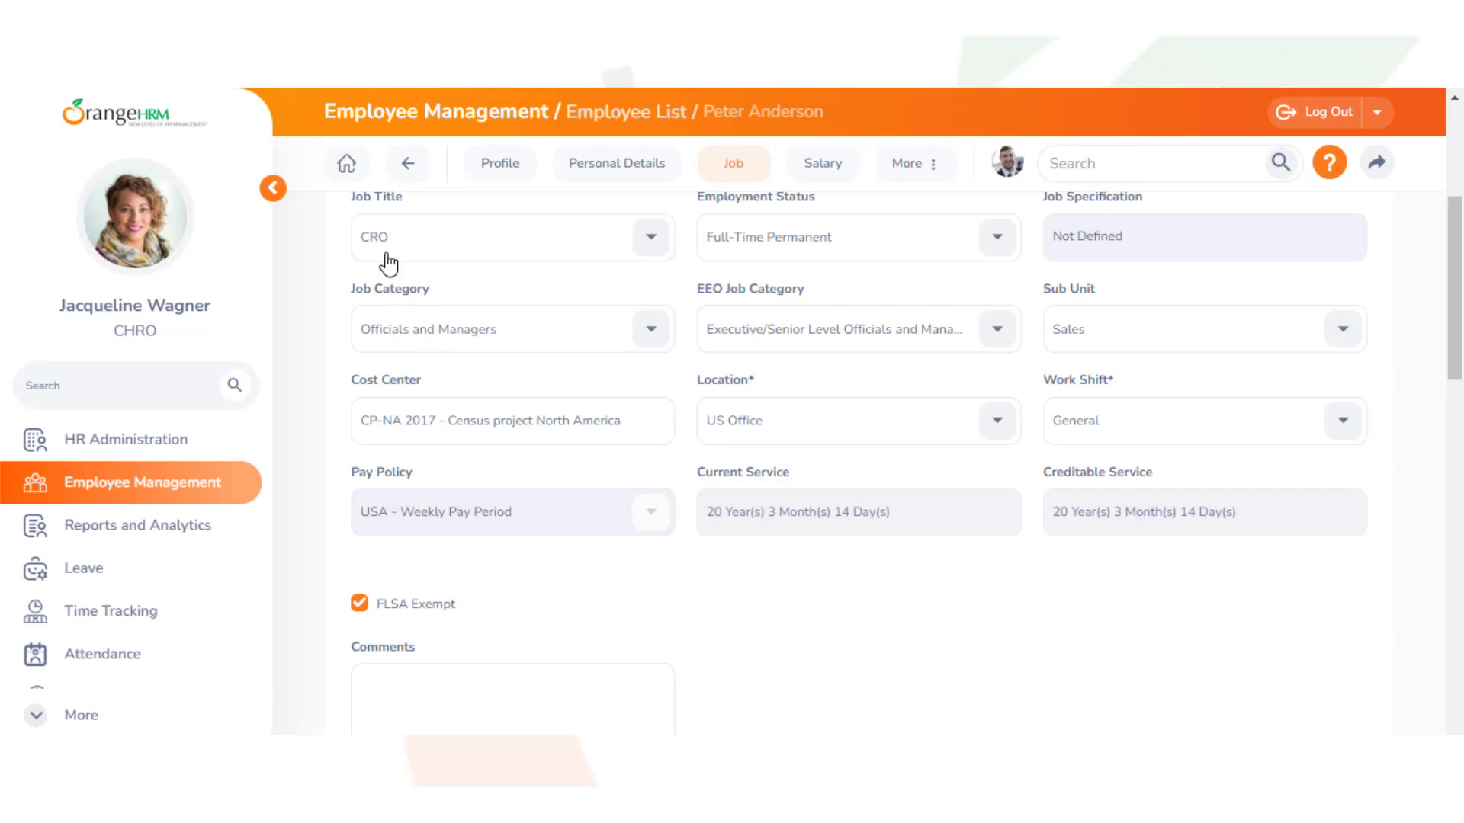
# Save the job change, recording it as a Cost Center Move event
pyautogui.moveTo(1453, 304); pyautogui.dragTo(1460, 430)
pyautogui.click(1307, 499)
pyautogui.click(696, 298)
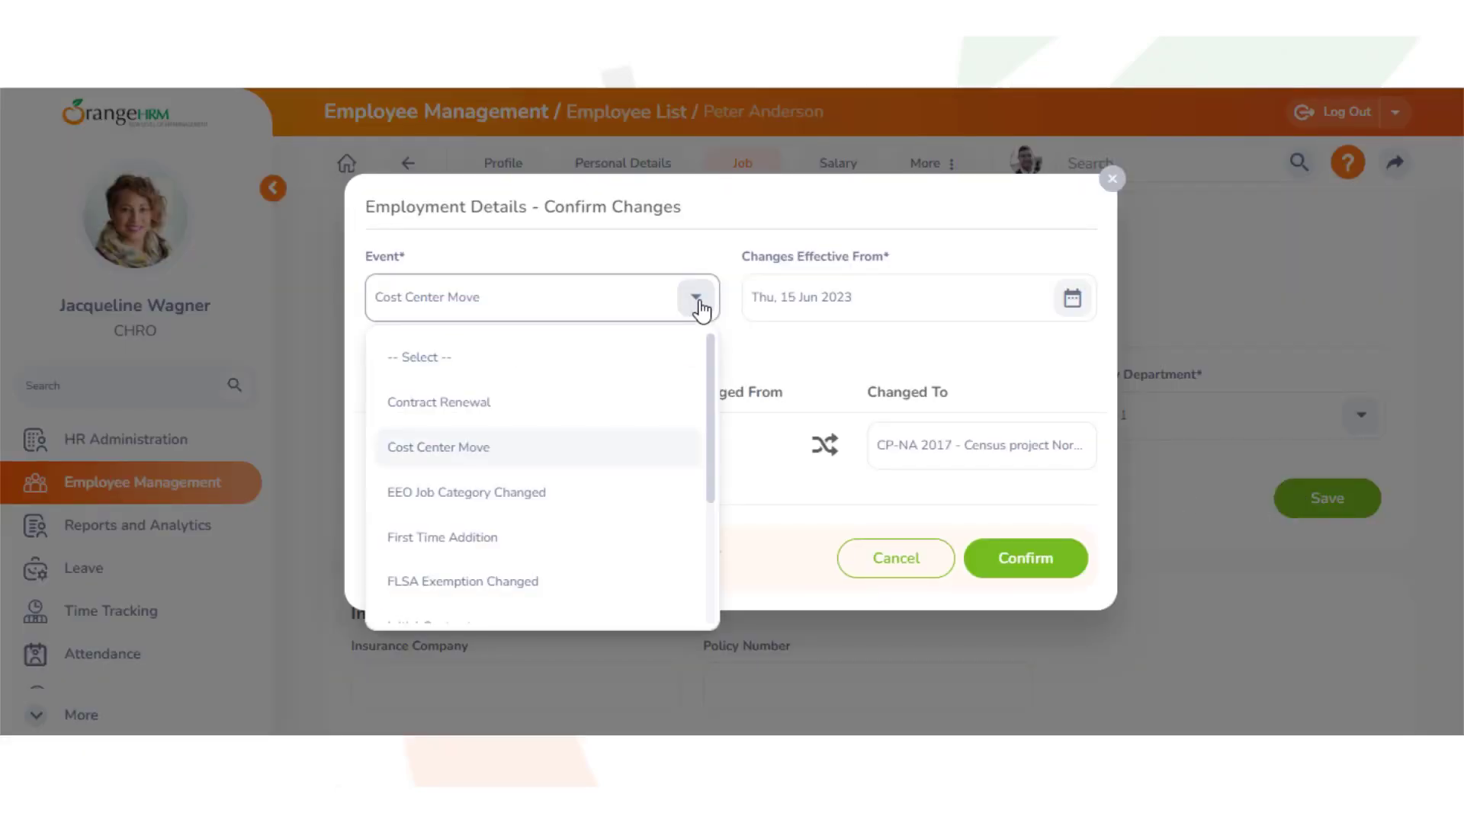
pyautogui.click(529, 457)
pyautogui.click(1015, 564)
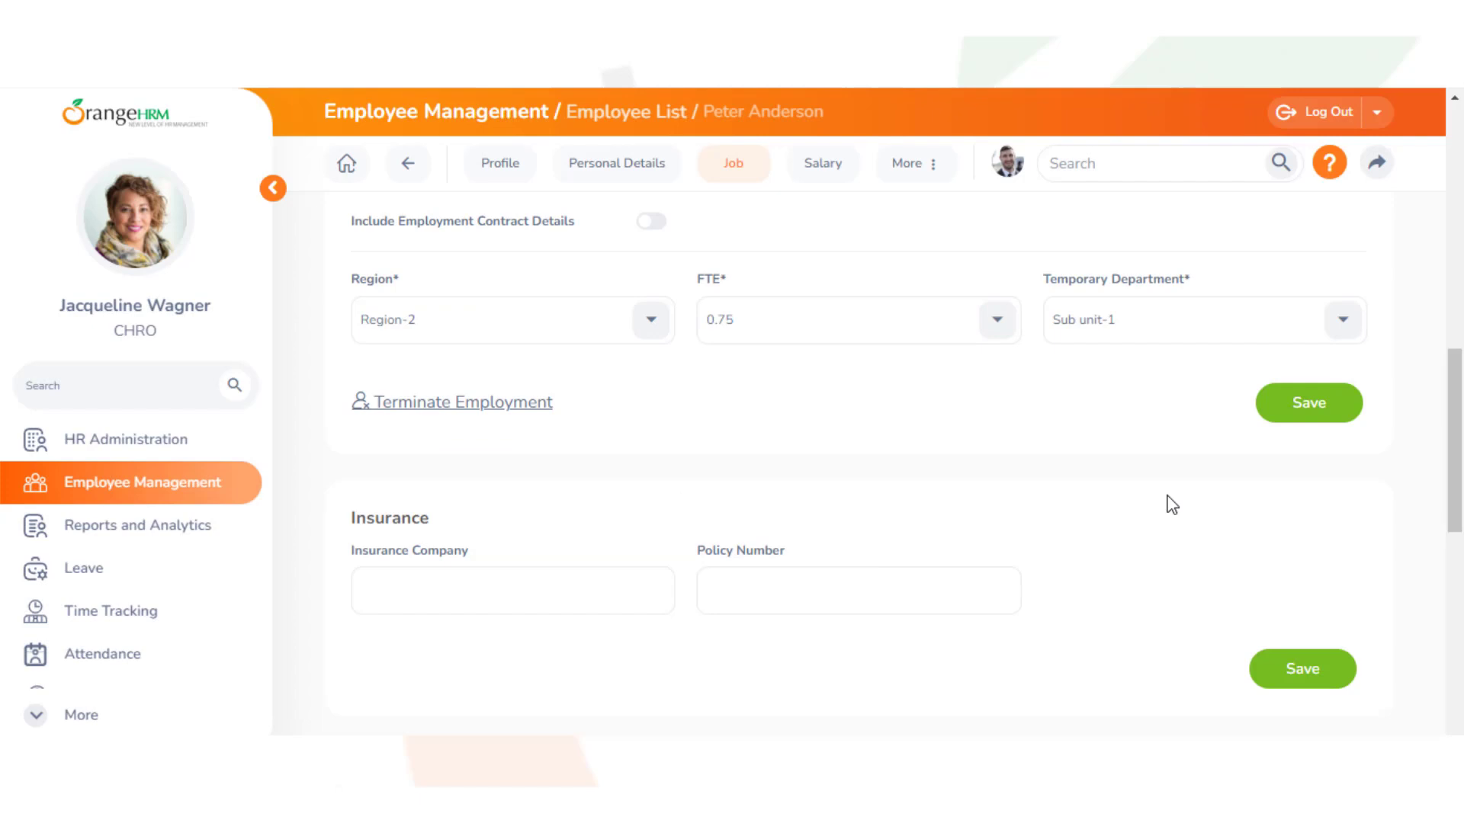
pyautogui.moveTo(1456, 484); pyautogui.dragTo(1461, 243)
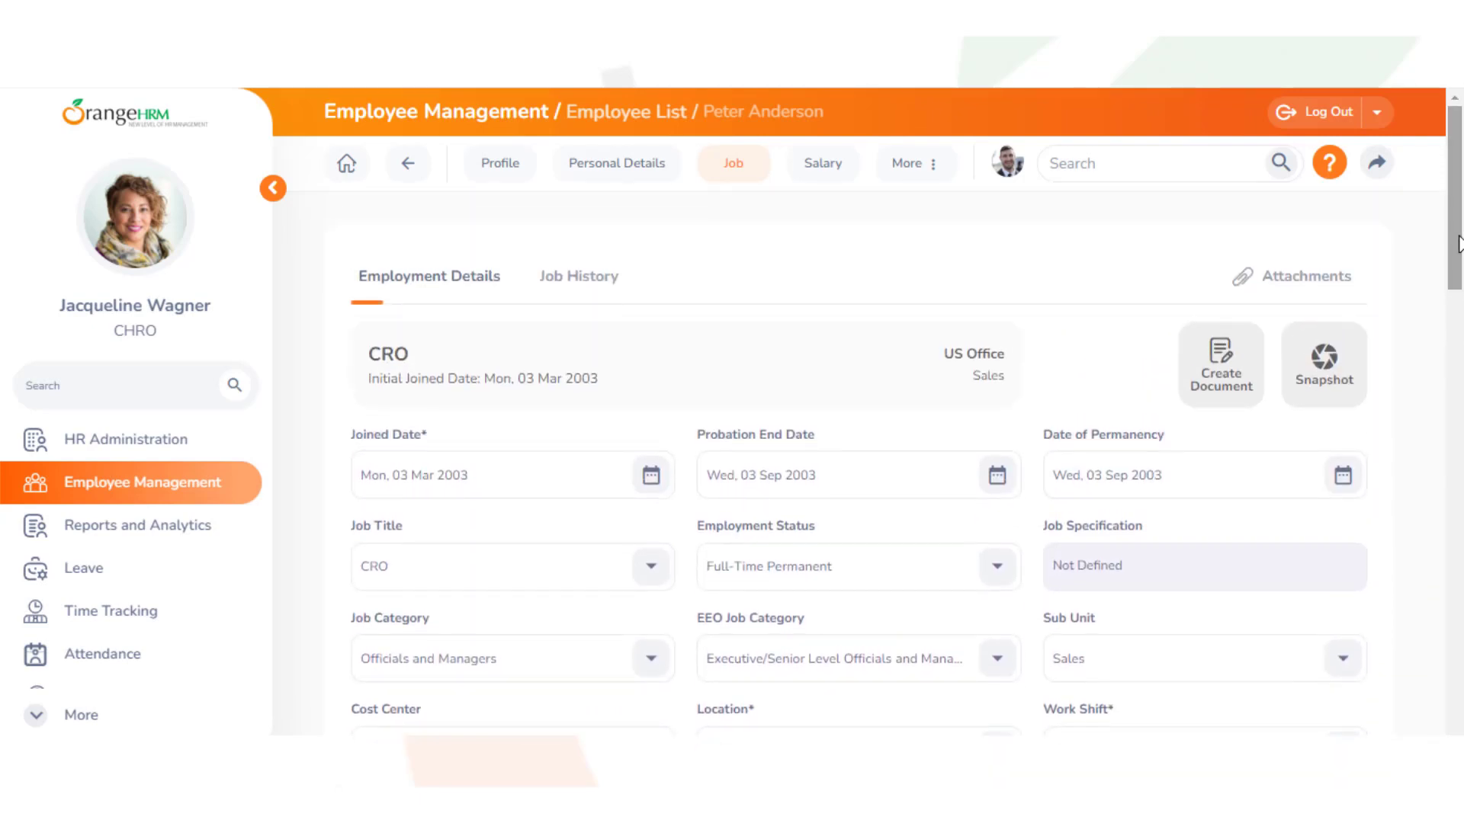
# Open the third employee's Job details and select cost center CP-NA 2017
pyautogui.click(1051, 165)
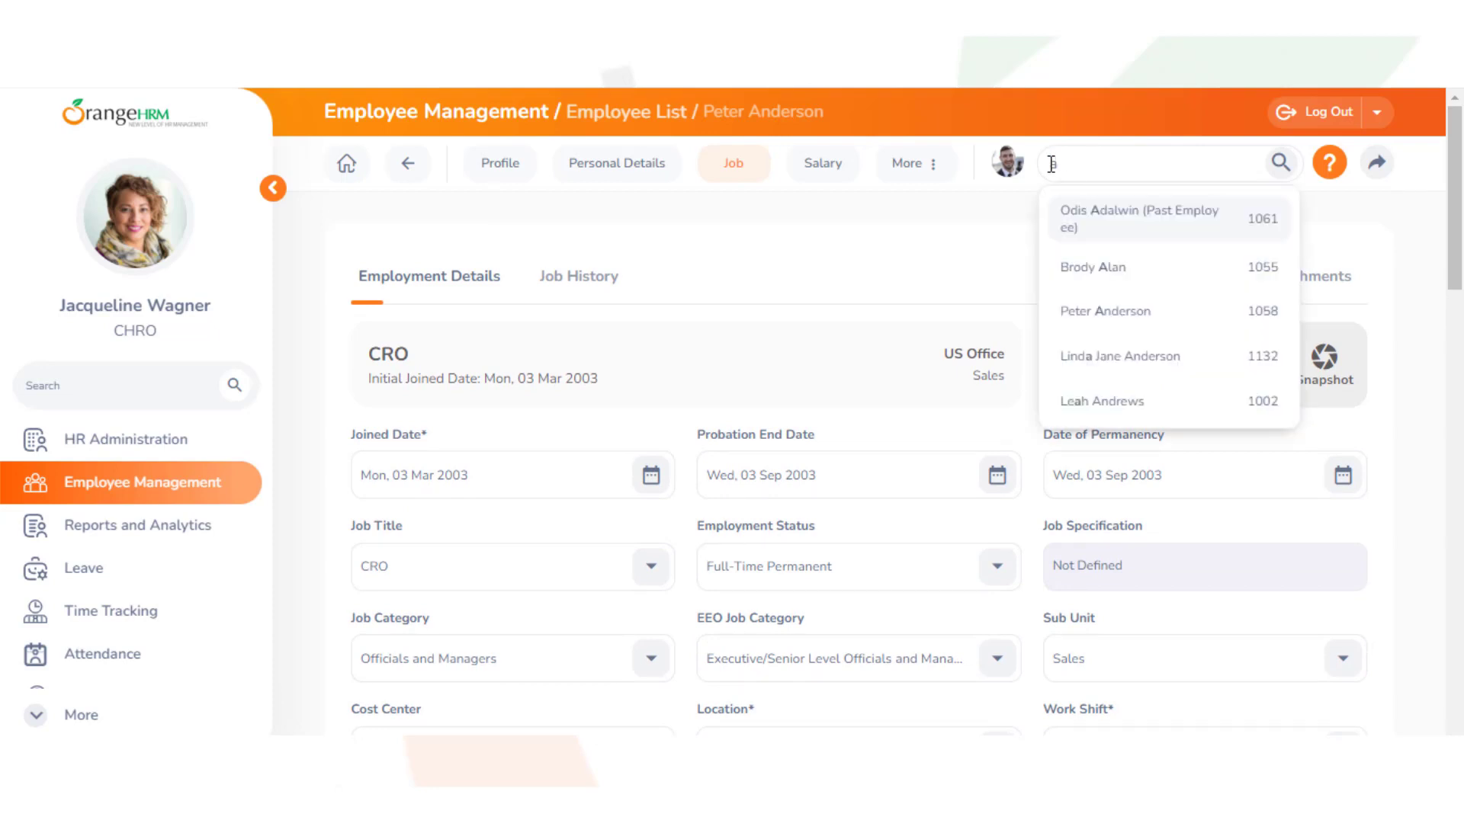
pyautogui.click(1087, 354)
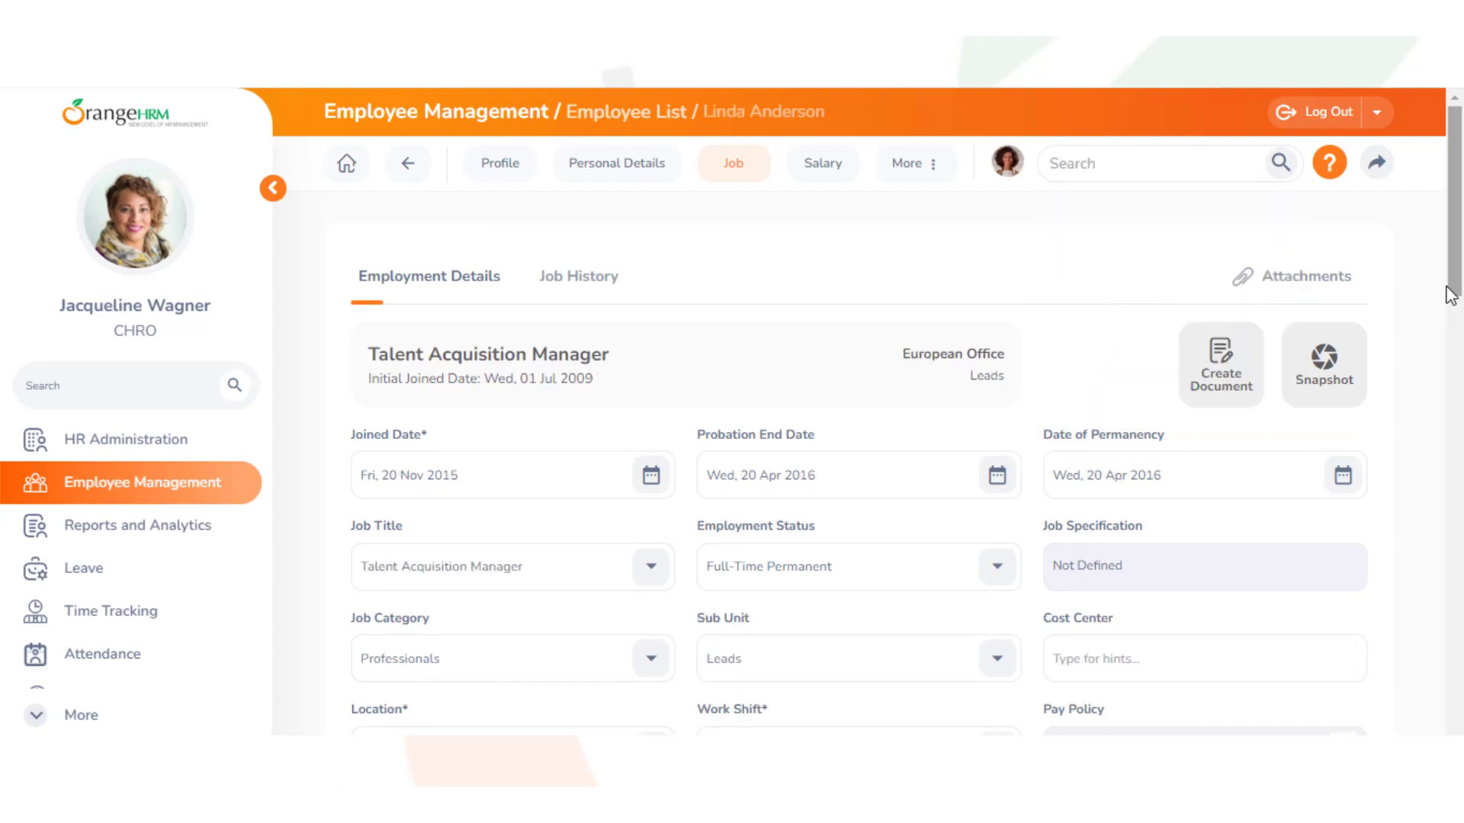
pyautogui.moveTo(1460, 296); pyautogui.dragTo(1461, 388)
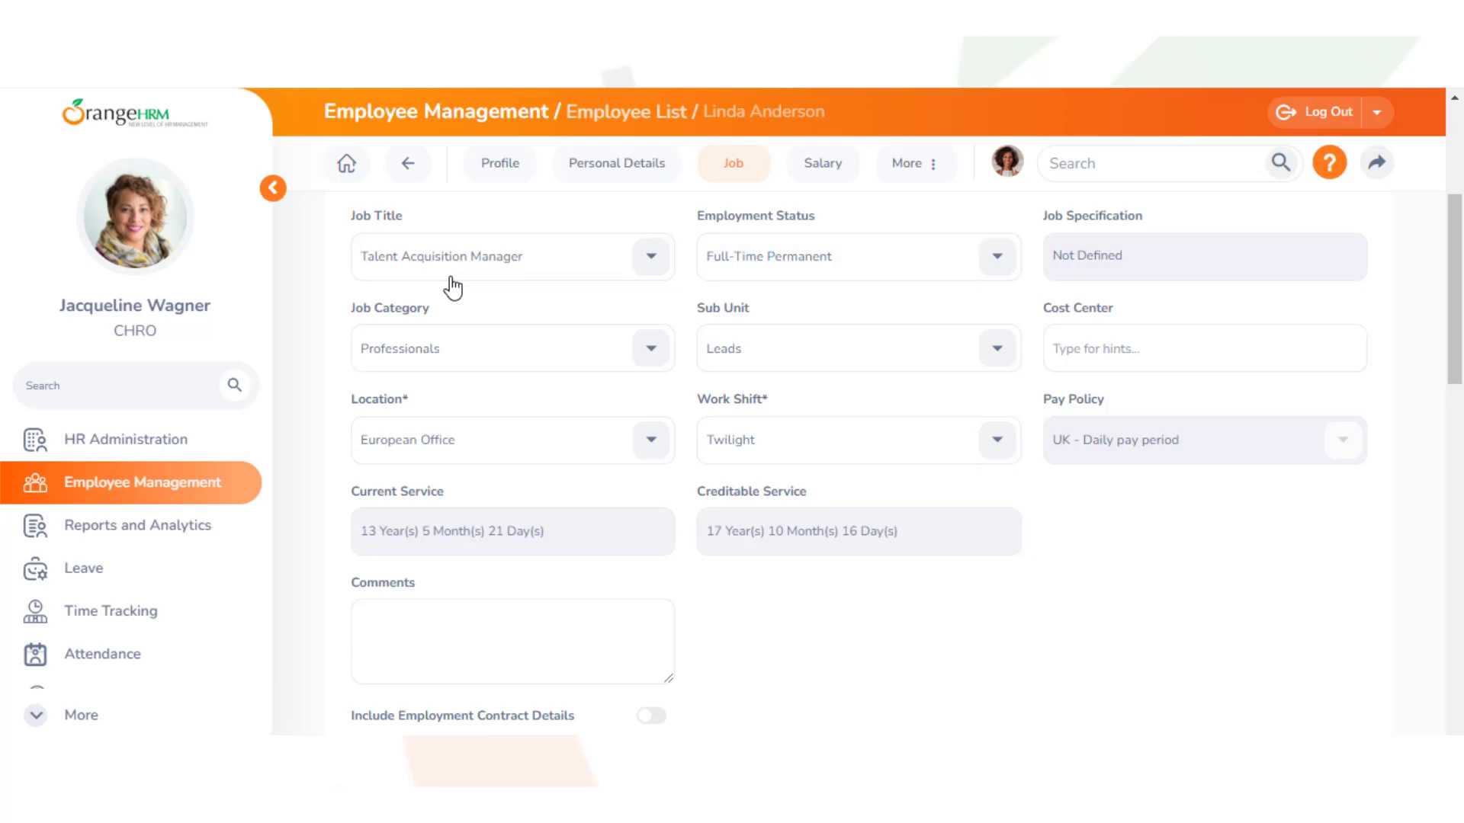
pyautogui.click(1053, 349)
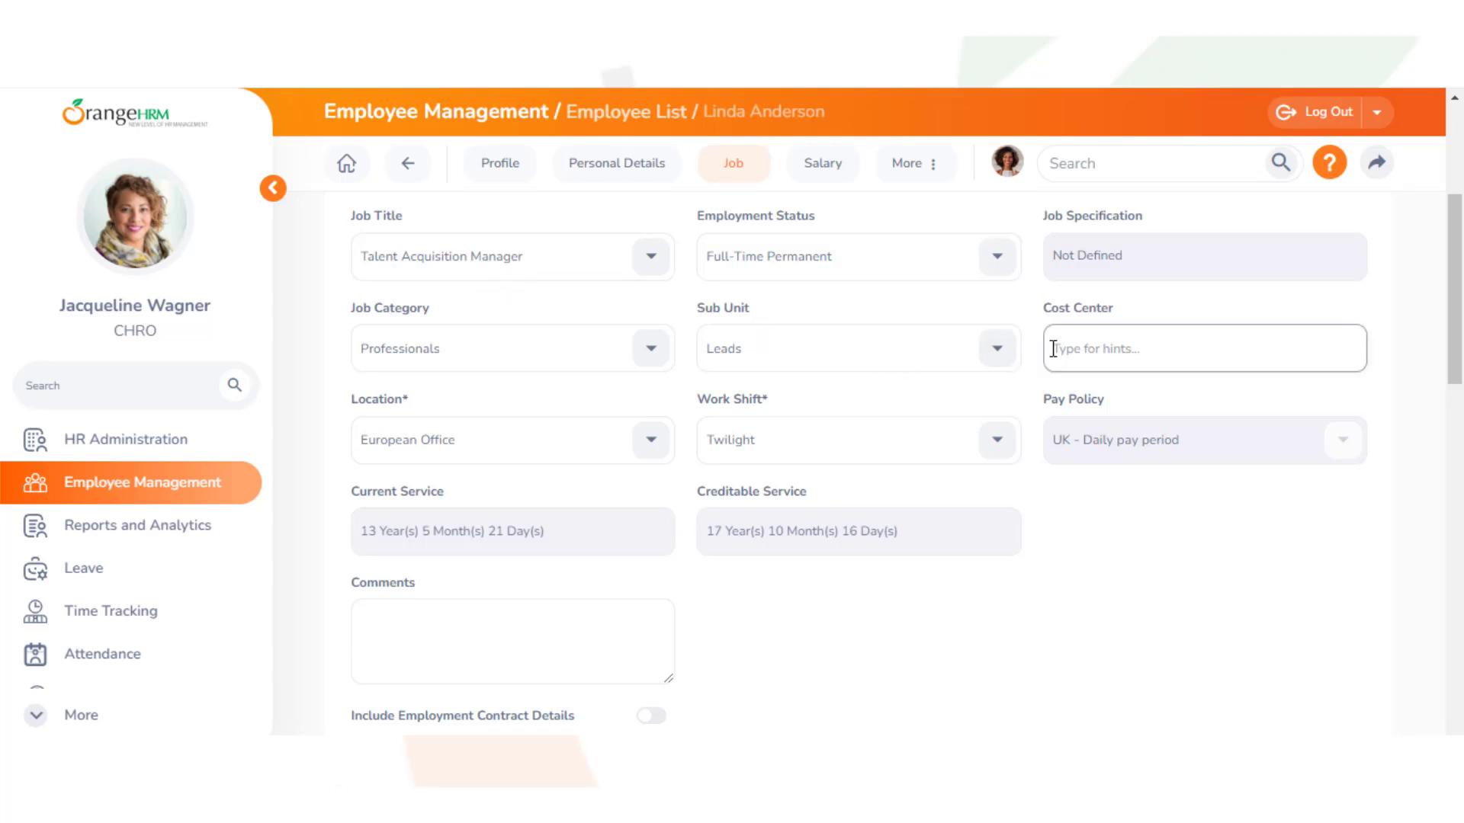
pyautogui.write('op')
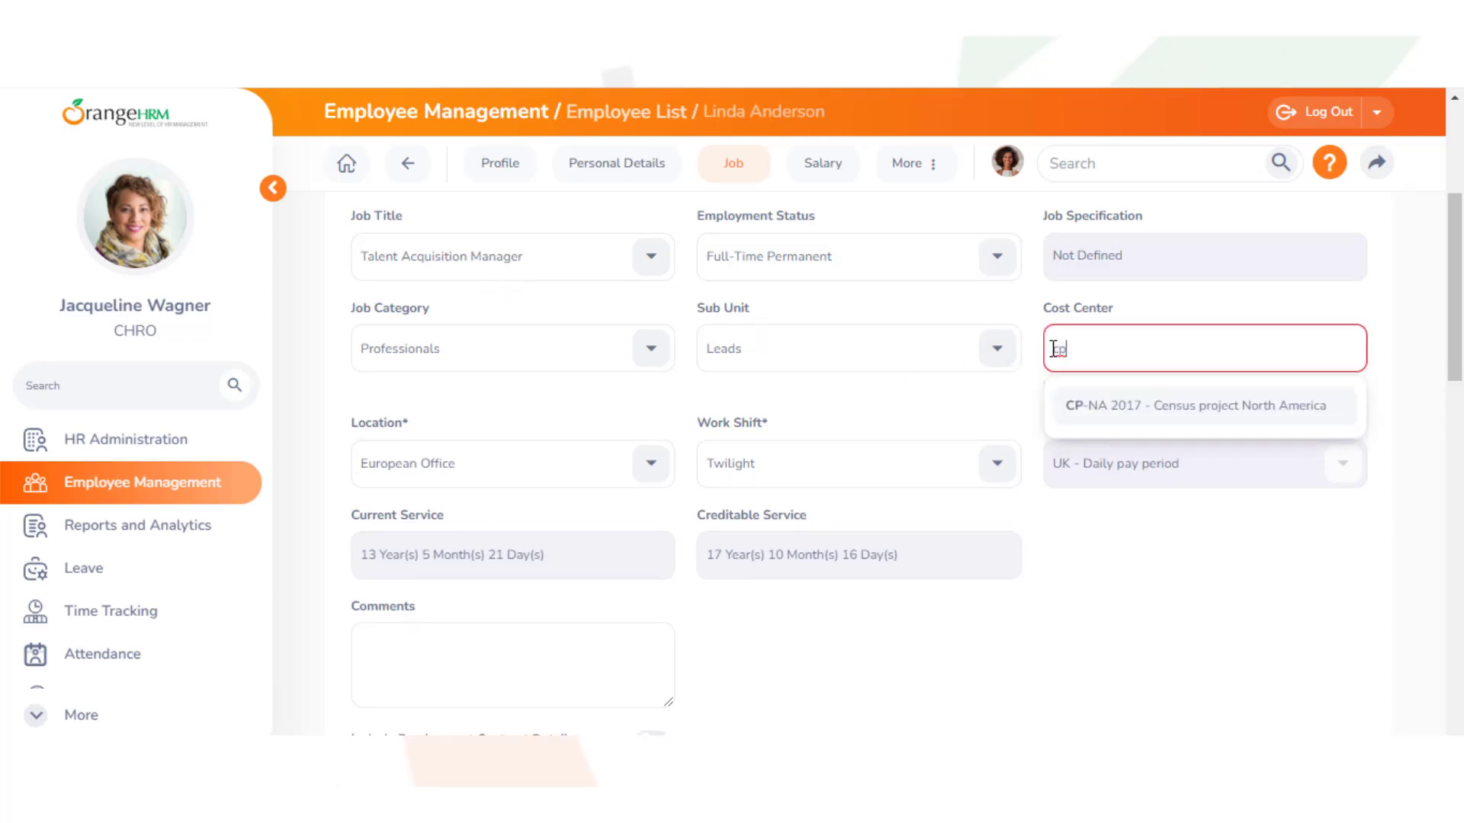
pyautogui.click(1111, 404)
# Save the job change as a Cost Center Move event
pyautogui.scroll(-5, 1408, 396)
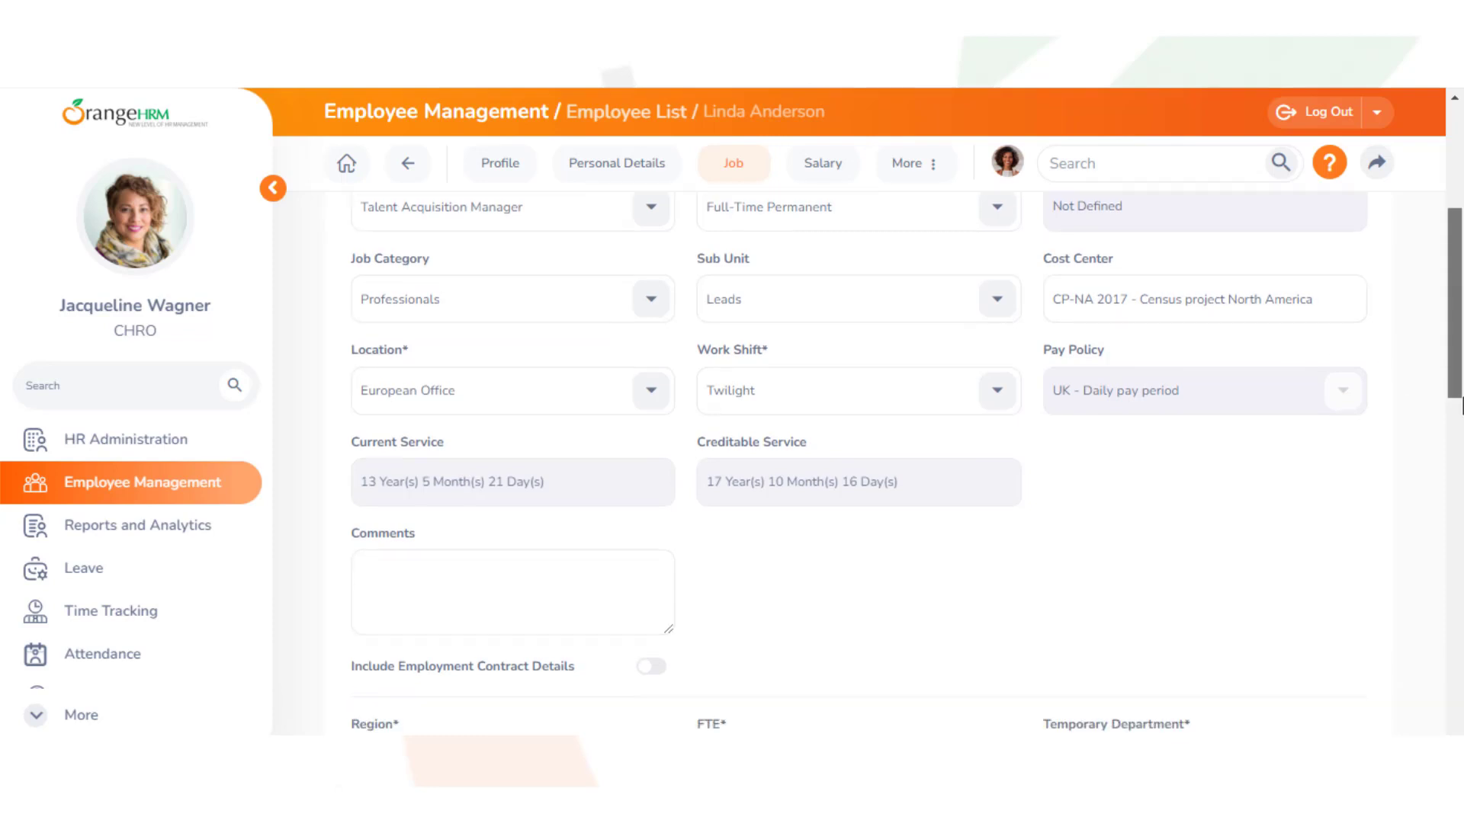
pyautogui.click(1319, 543)
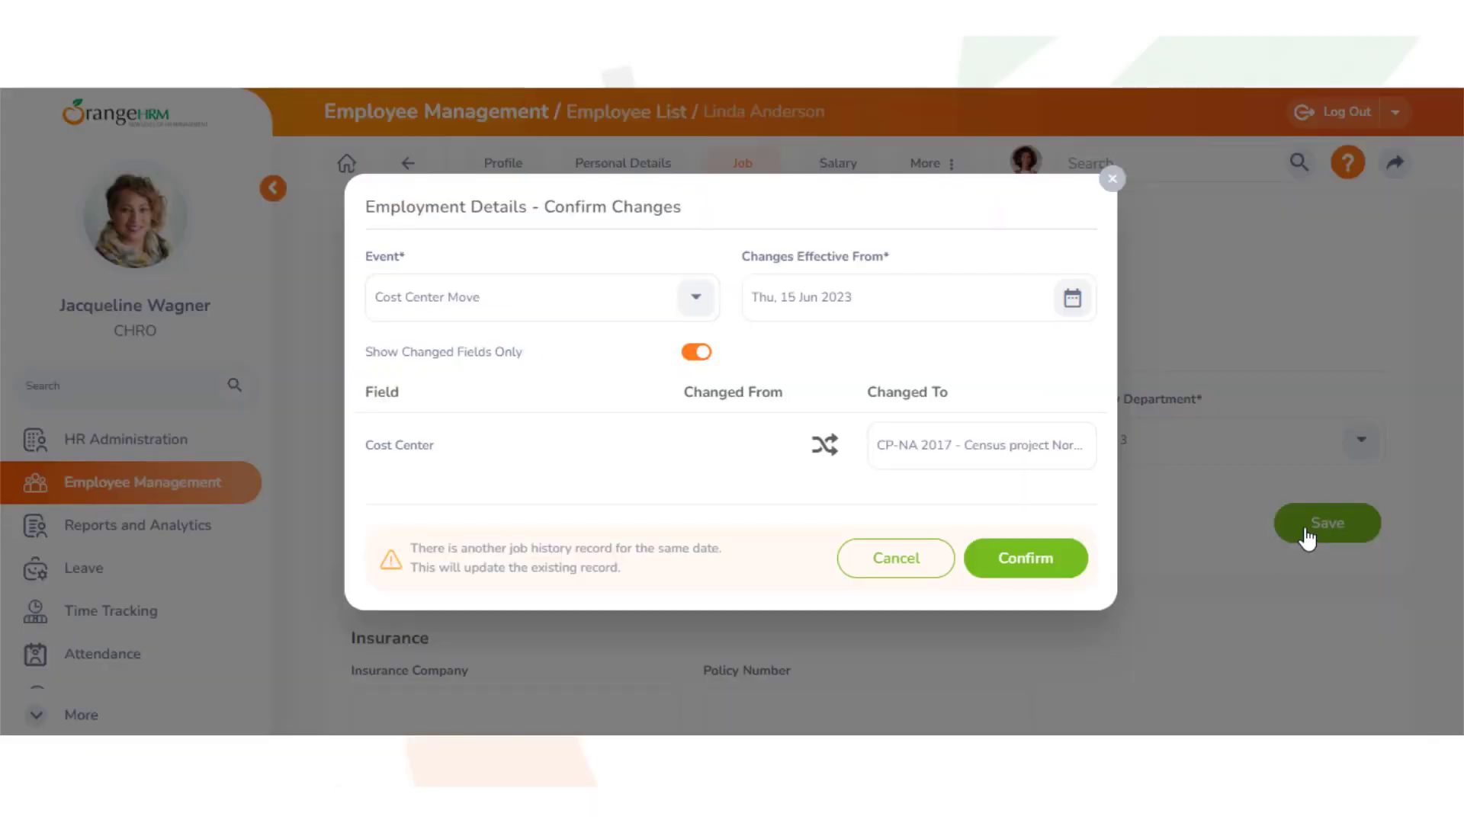
pyautogui.click(694, 320)
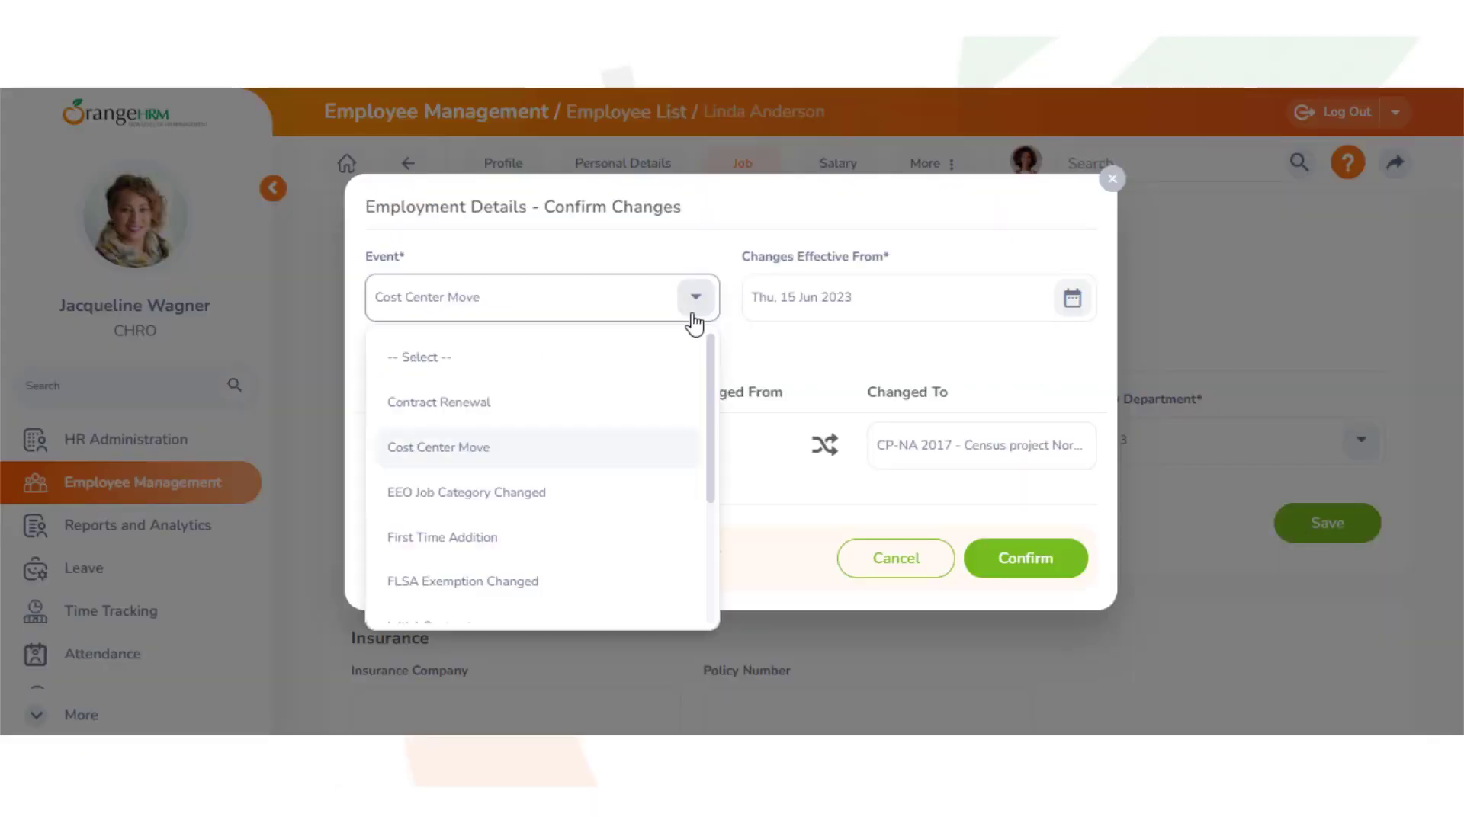
pyautogui.click(673, 449)
pyautogui.click(1020, 570)
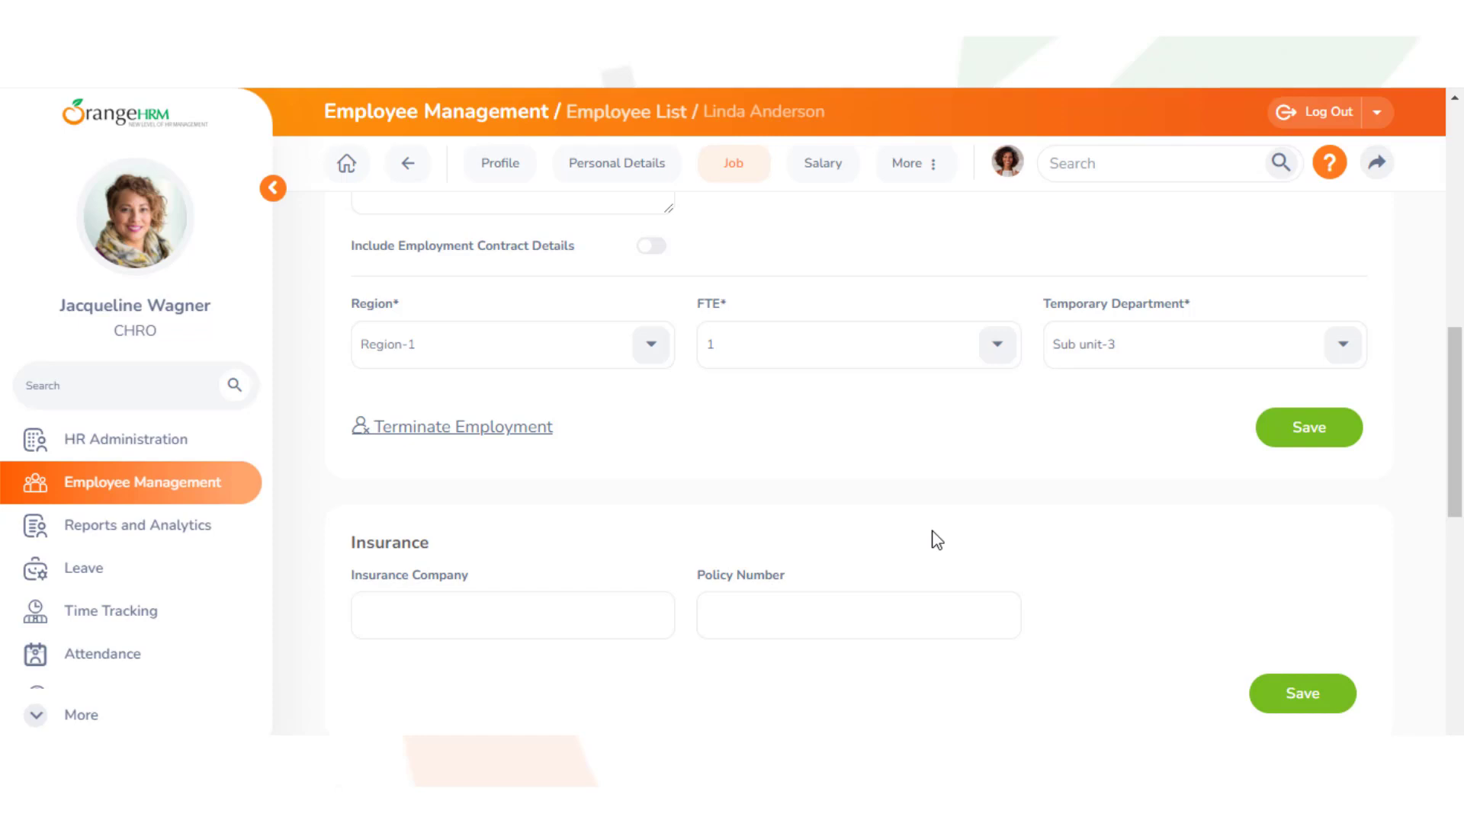
# Create a PIM report named 'Employees working on the Census project North America' and continue to criteria
pyautogui.click(137, 531)
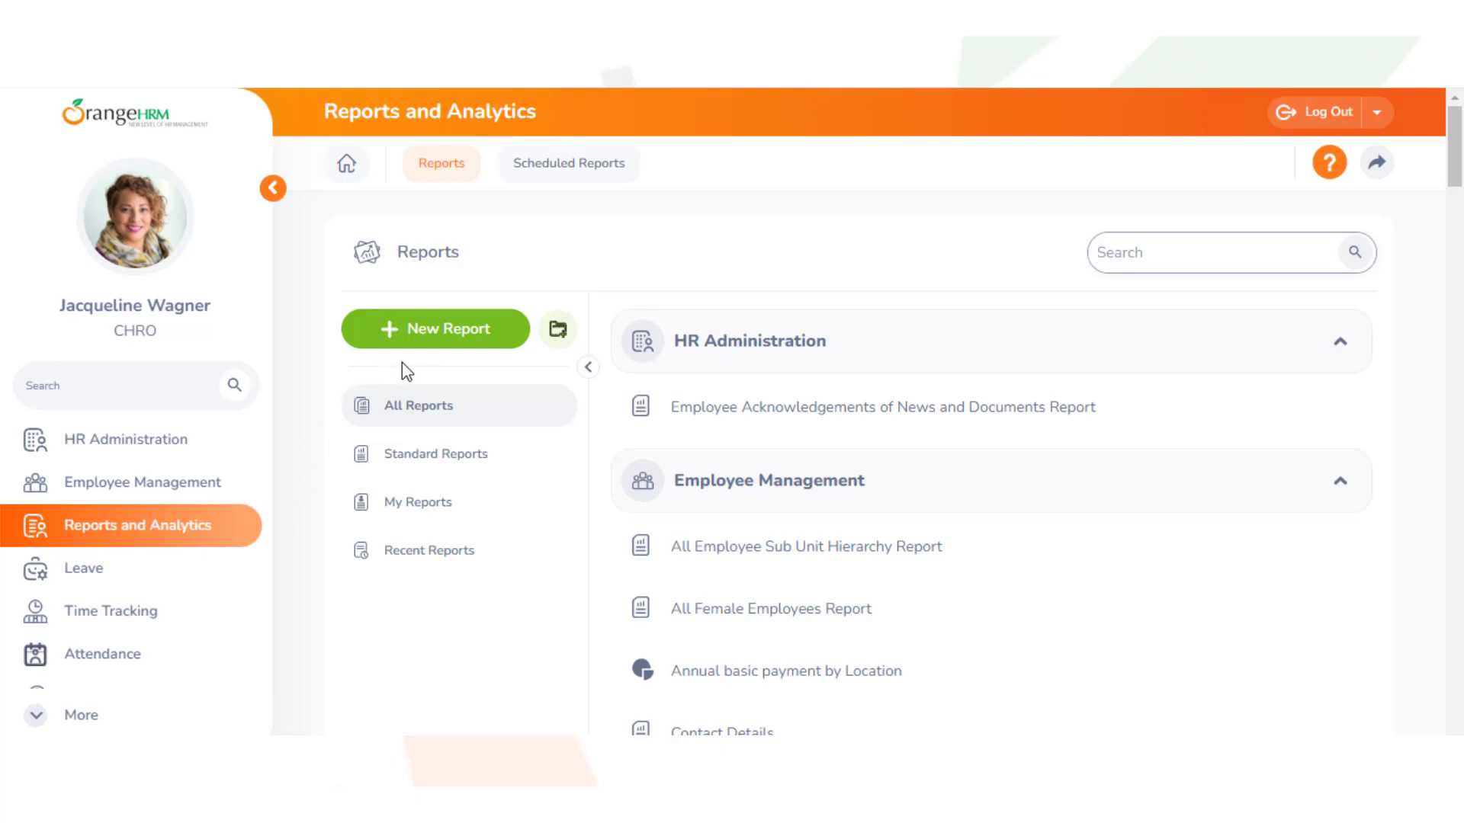
pyautogui.click(437, 349)
pyautogui.click(865, 513)
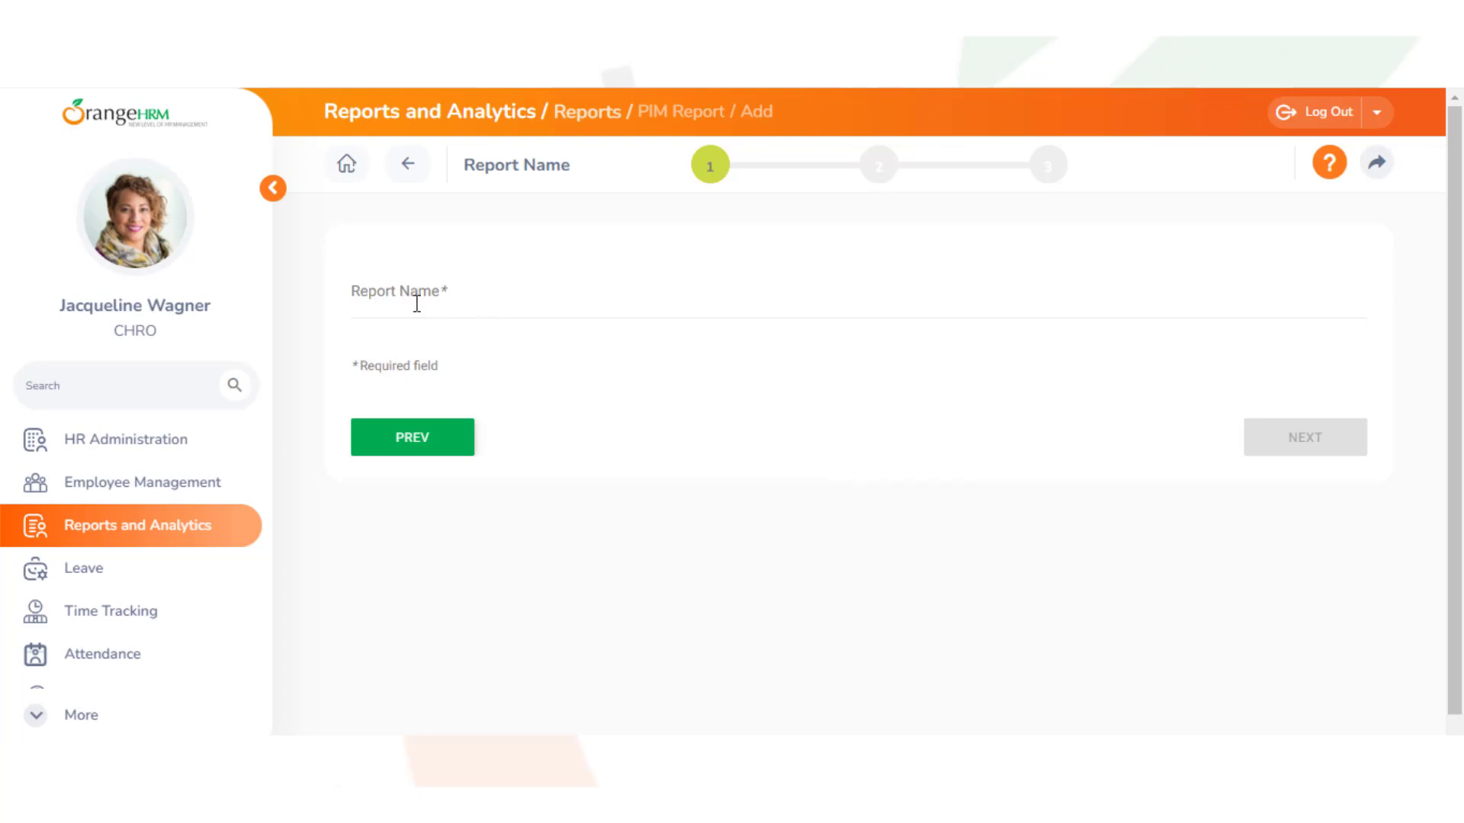
pyautogui.click(360, 295)
pyautogui.write('Employees working on the Census project North America')
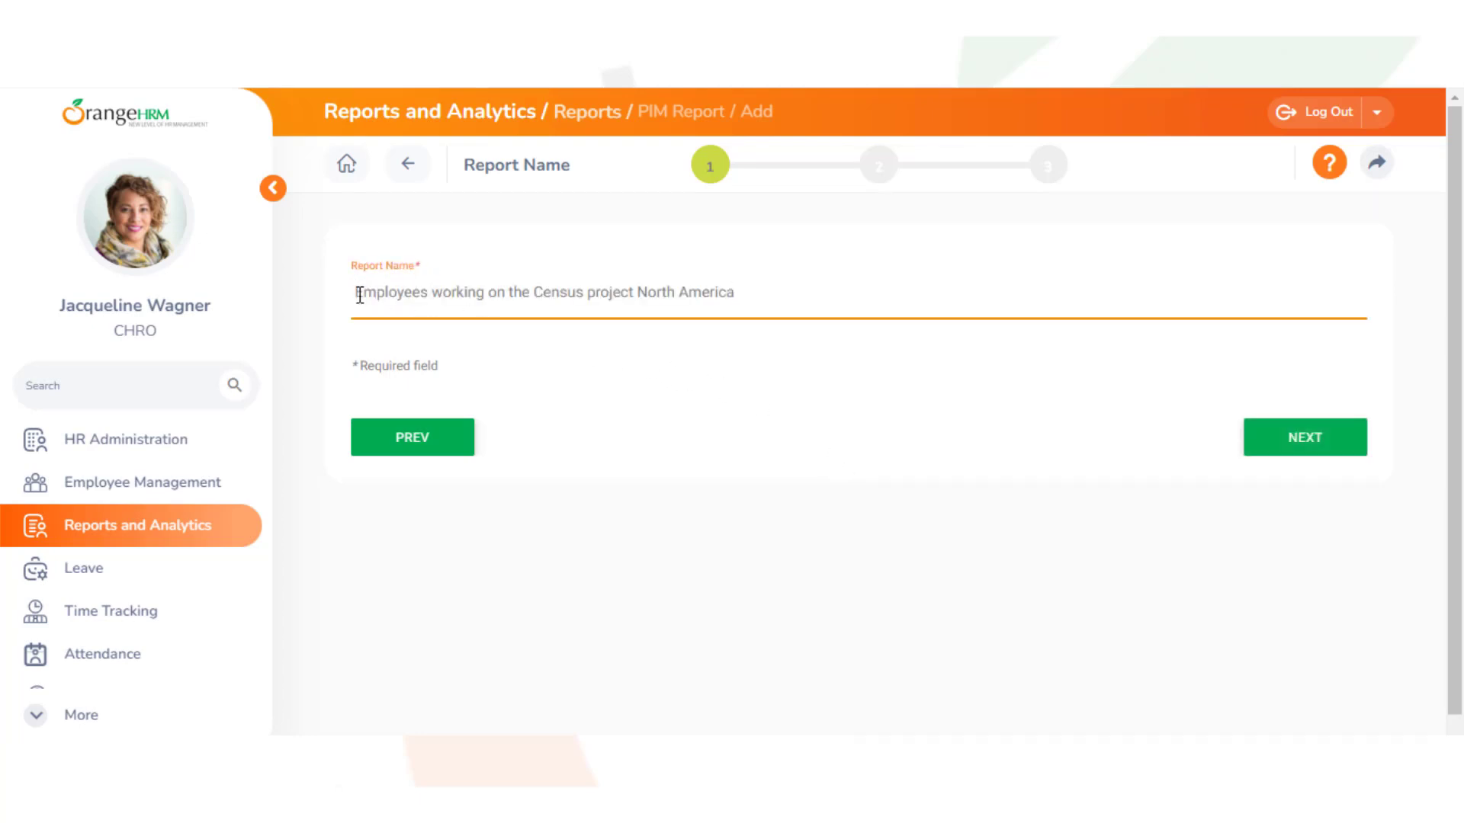
pyautogui.click(1297, 451)
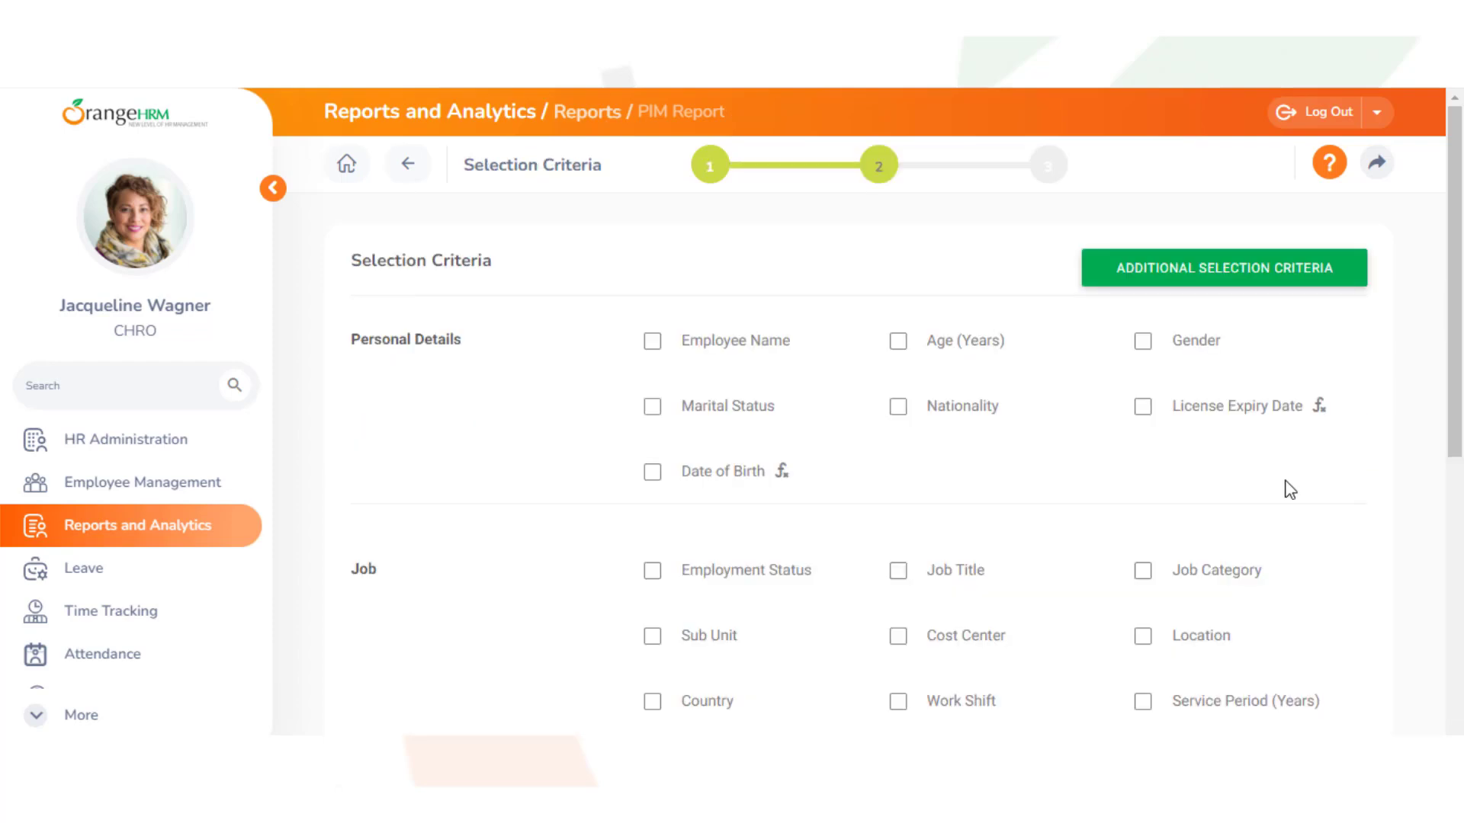
# Add a Cost Center criterion set to CP-NA 2017 - Census project North America, then continue
pyautogui.click(898, 635)
pyautogui.moveTo(1456, 429); pyautogui.dragTo(1460, 667)
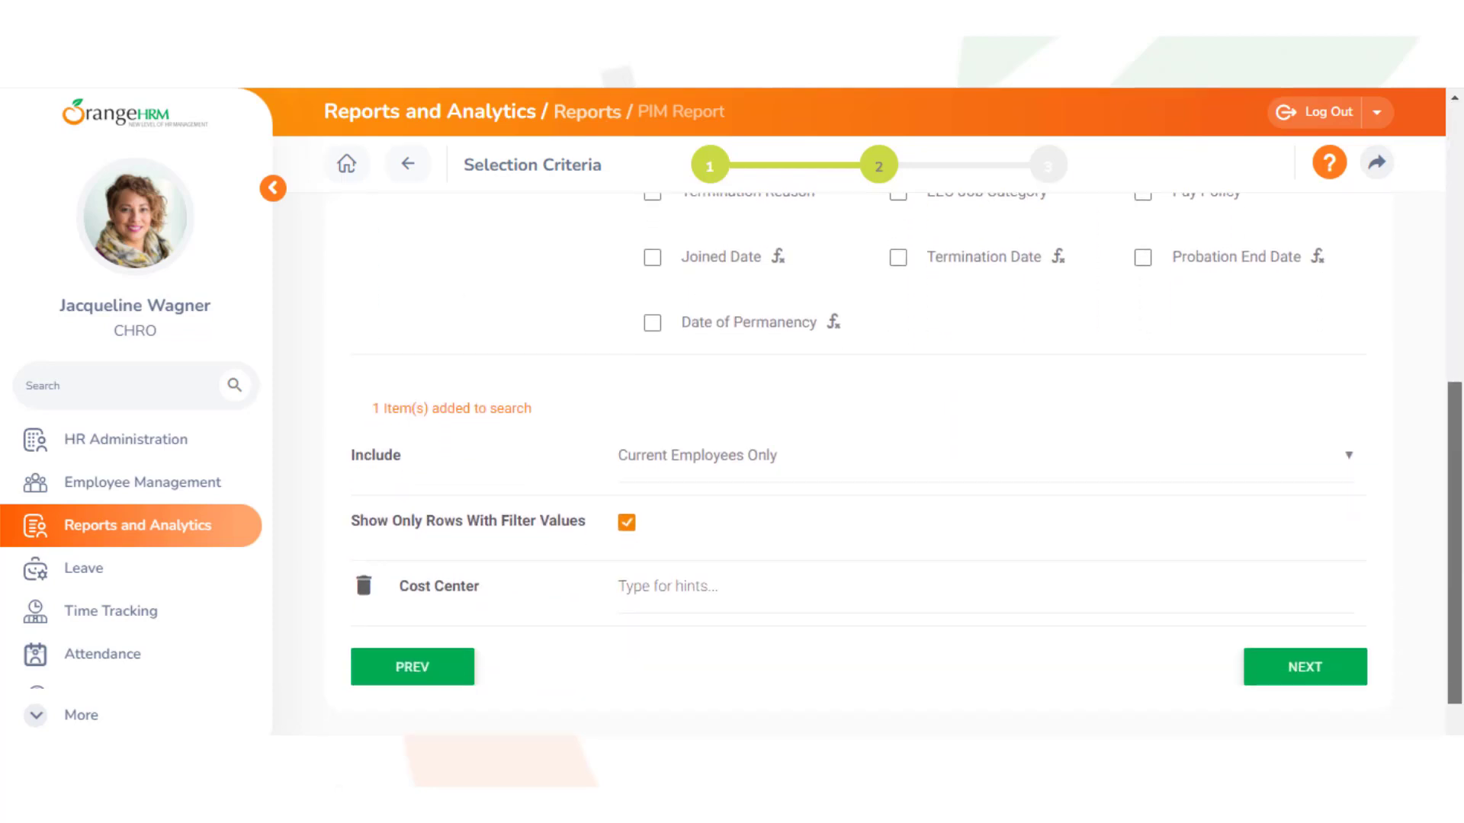
pyautogui.click(623, 589)
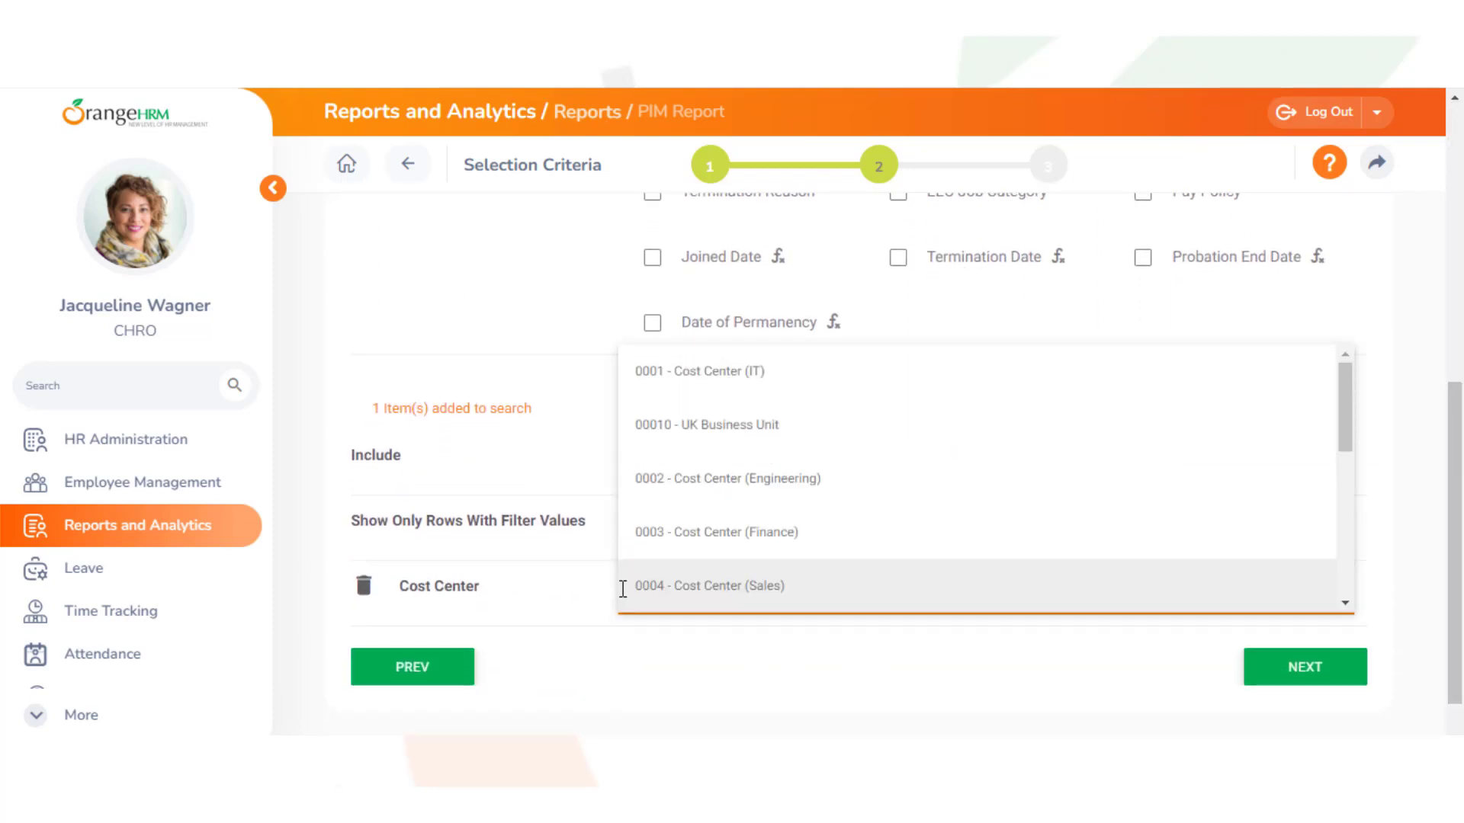
pyautogui.write('cp')
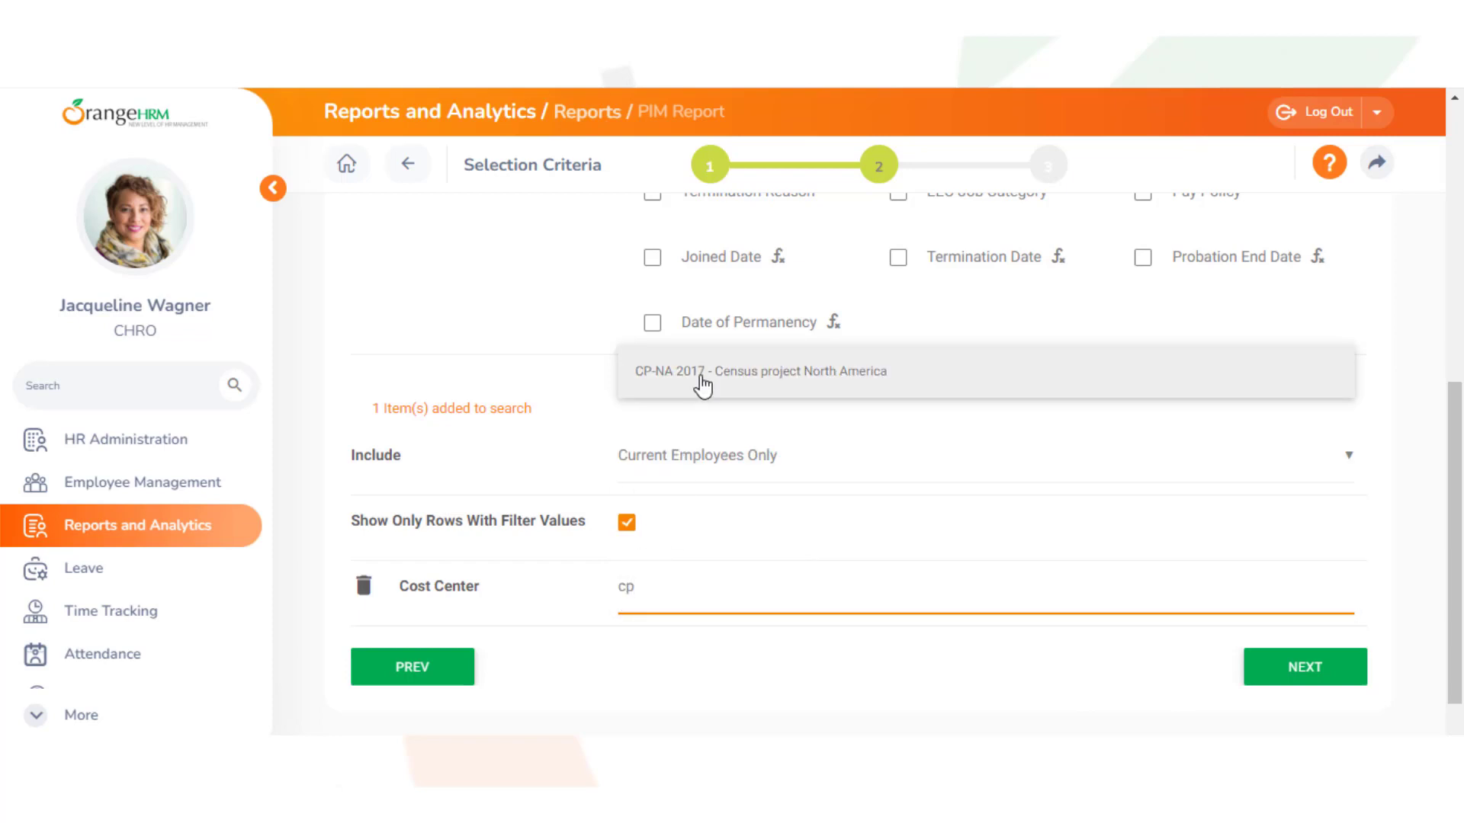
pyautogui.click(703, 379)
pyautogui.click(1283, 713)
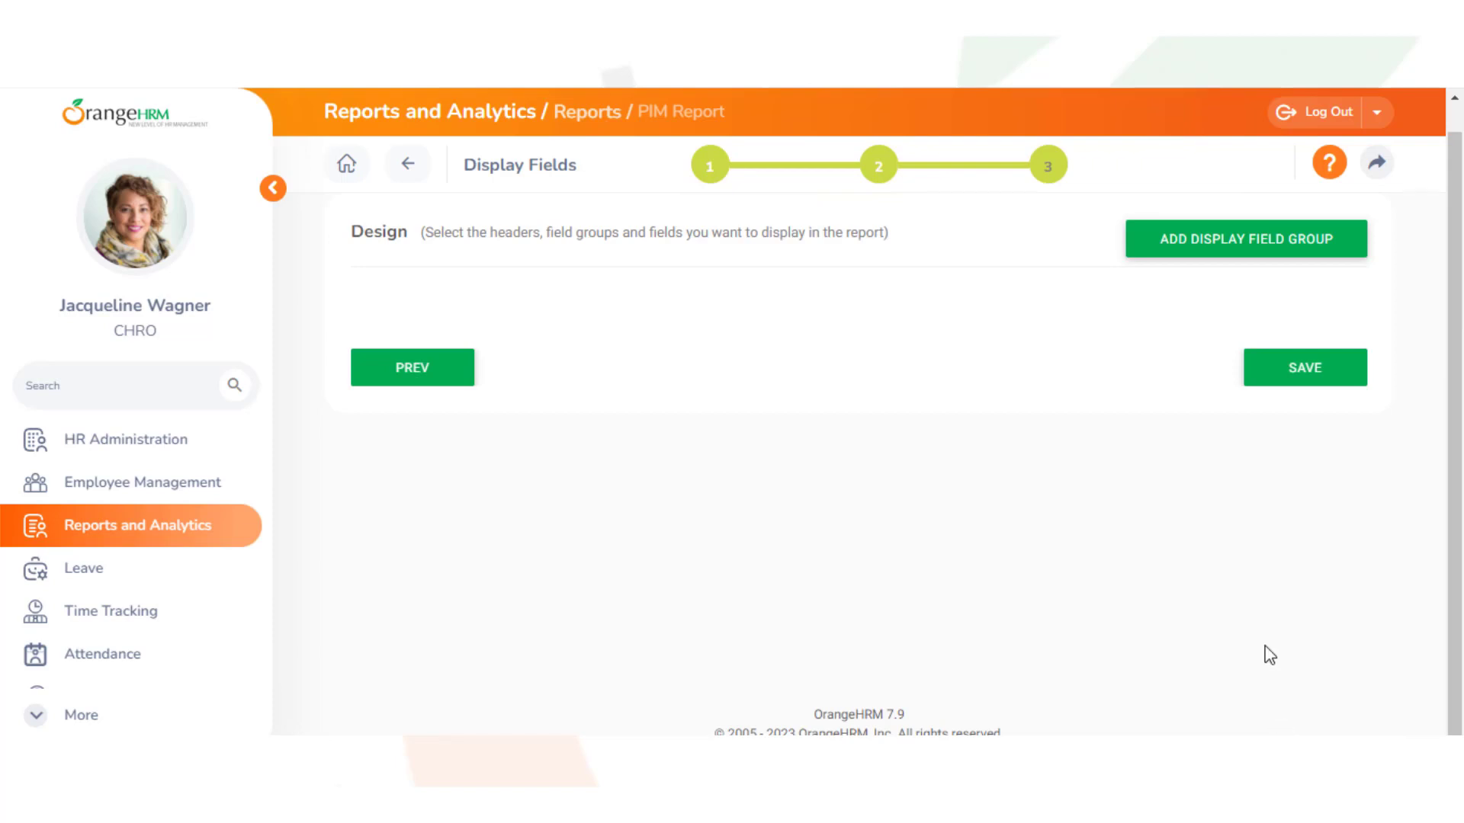
# Add Employee First Name from the Personal group and Job Title from the Job group as report display fields
pyautogui.click(1241, 253)
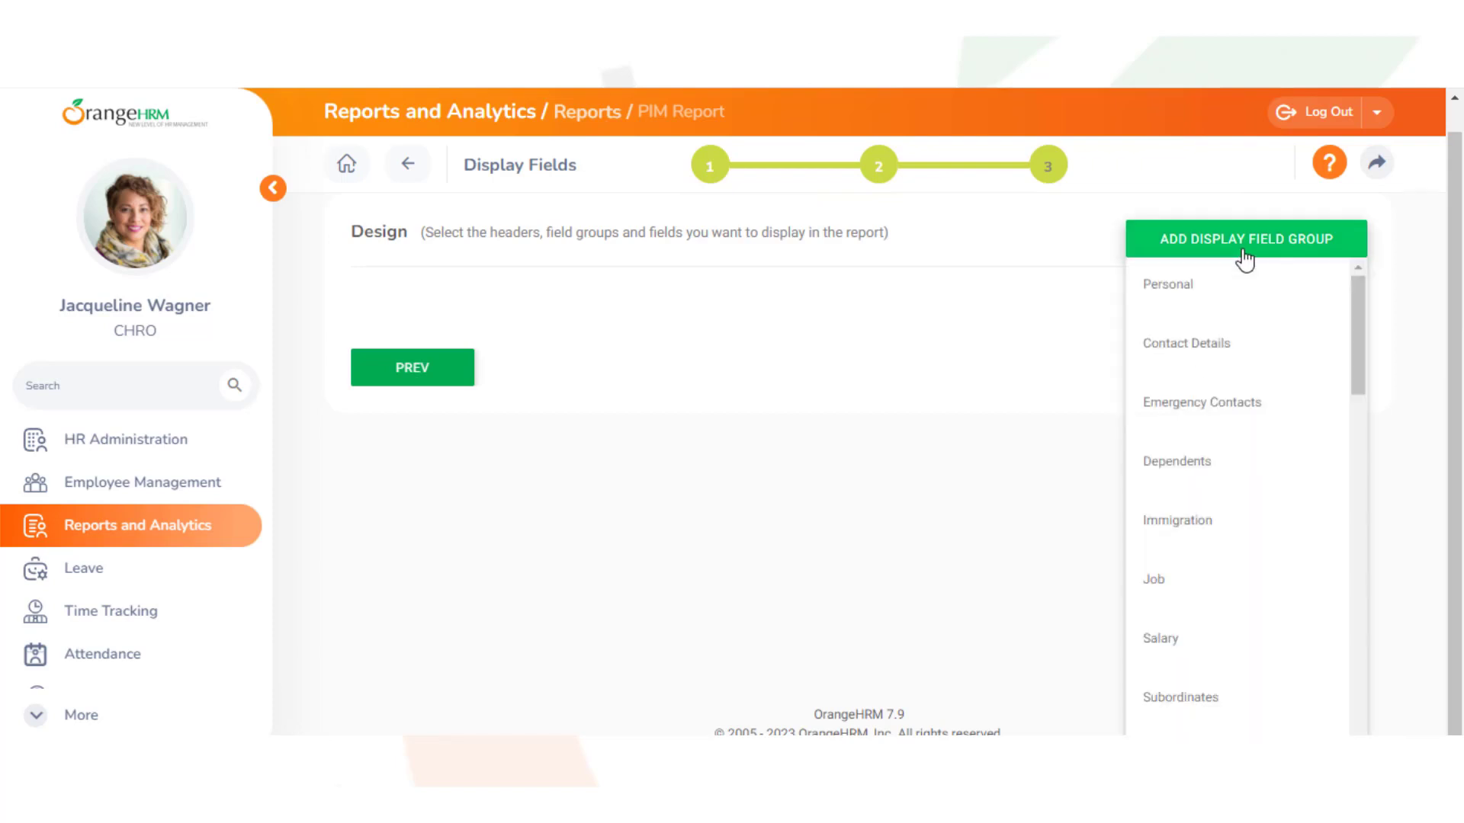
pyautogui.click(1243, 303)
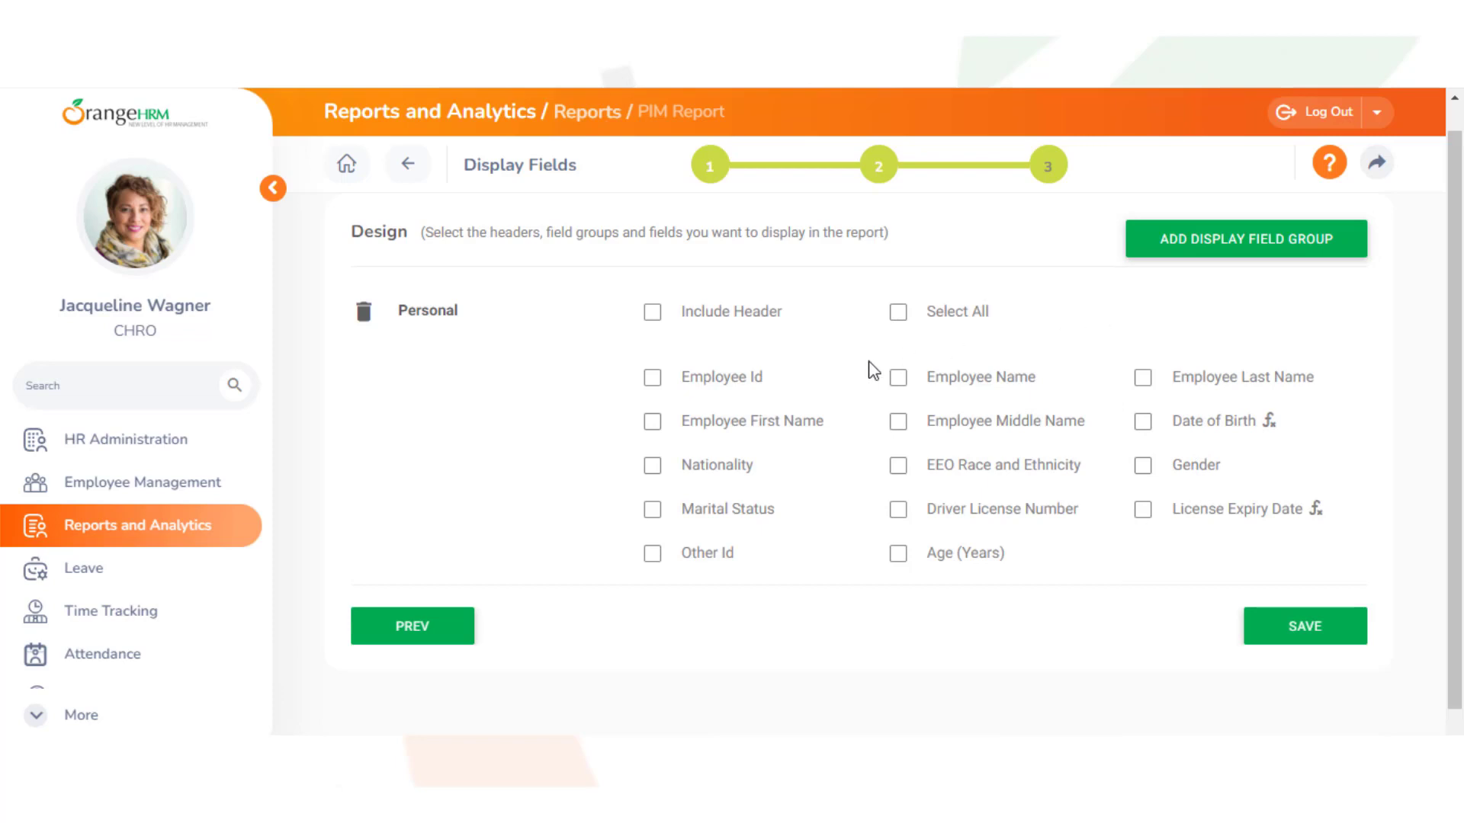
pyautogui.click(653, 422)
pyautogui.click(1235, 253)
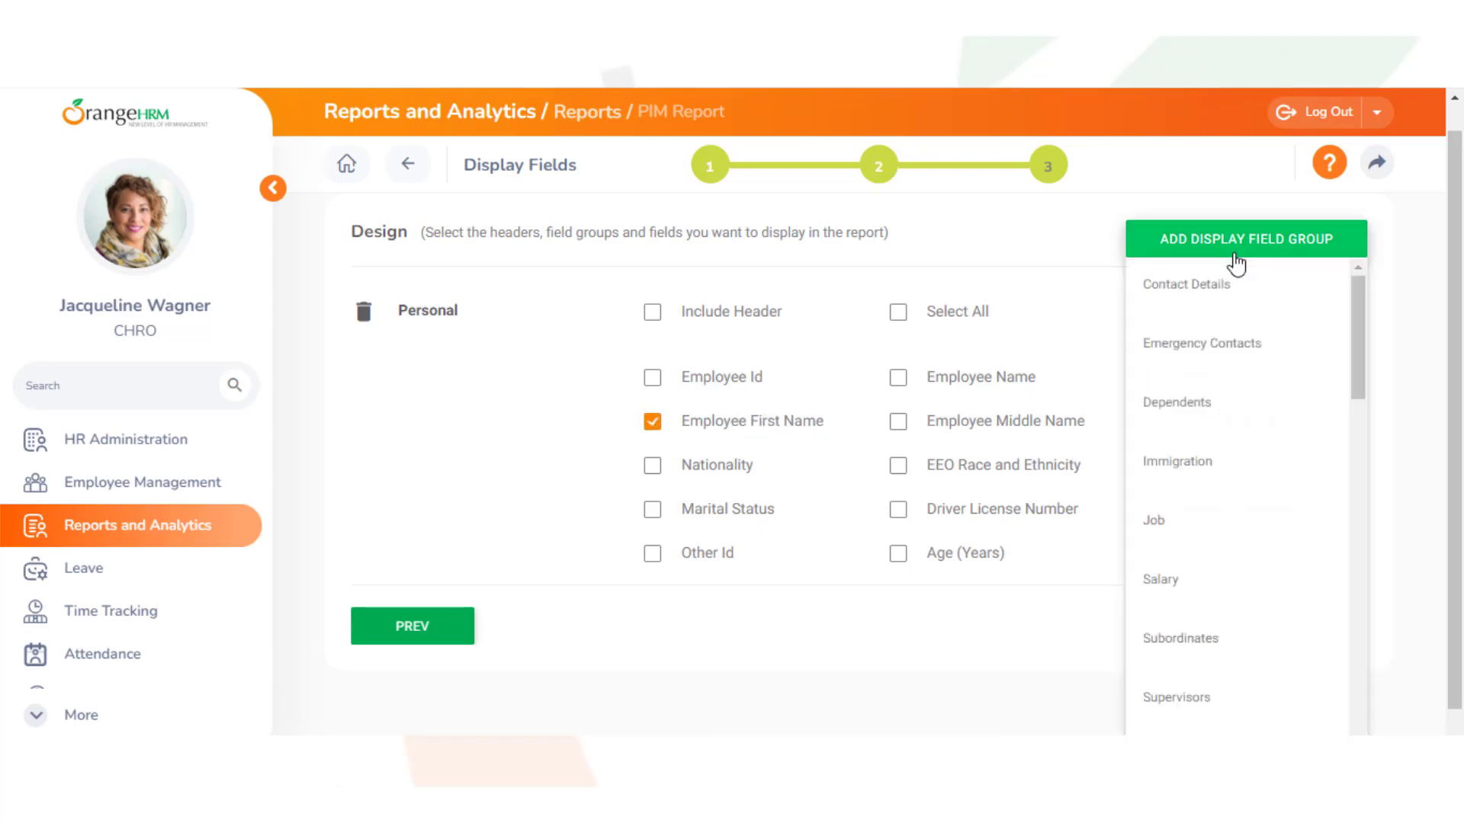
pyautogui.moveTo(1355, 280); pyautogui.dragTo(1358, 332)
pyautogui.click(1253, 309)
pyautogui.moveTo(1458, 356); pyautogui.dragTo(1461, 543)
pyautogui.click(1144, 338)
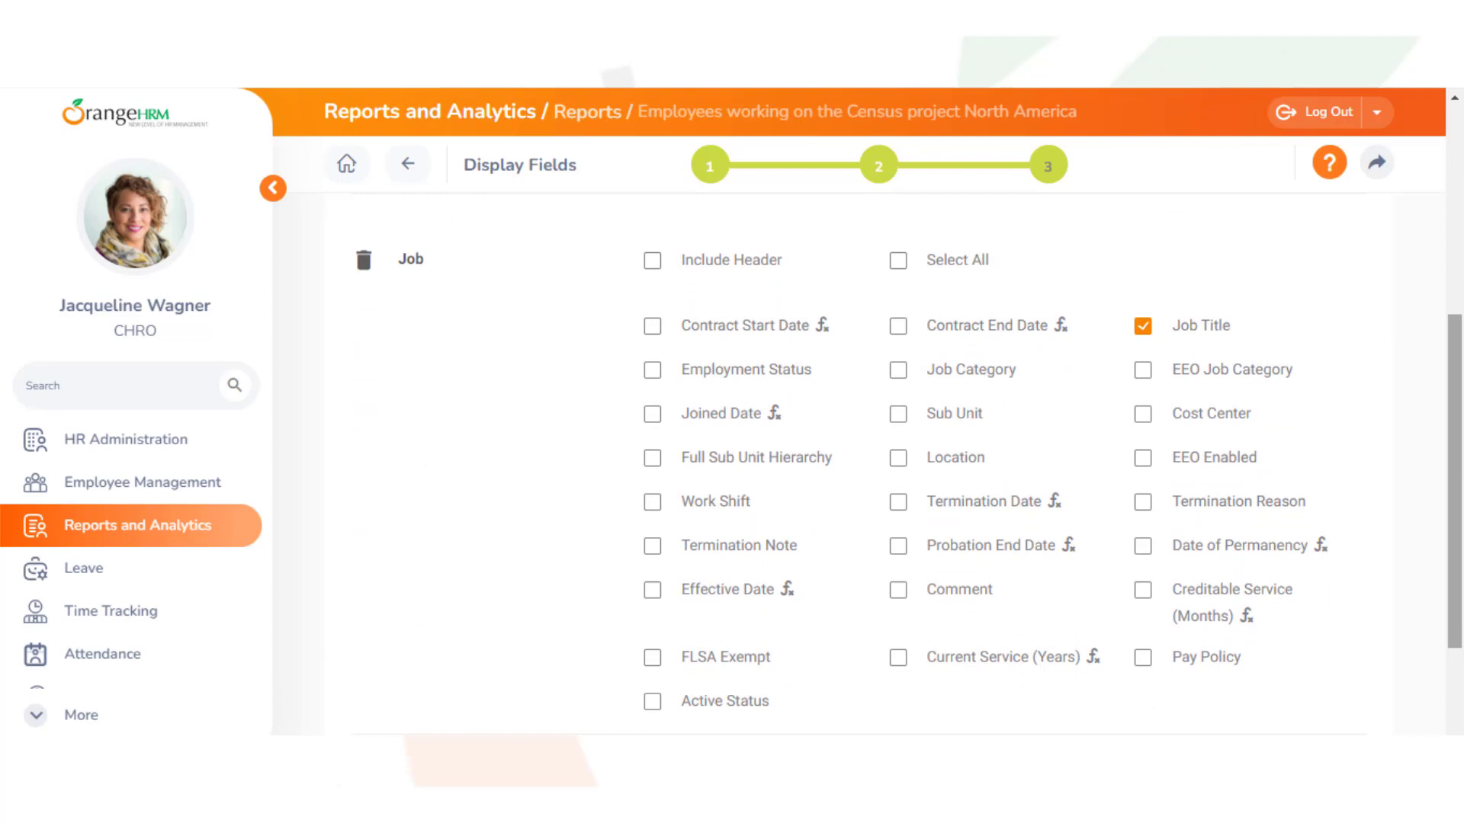
pyautogui.scroll(-1, 1288, 353)
pyautogui.click(1306, 712)
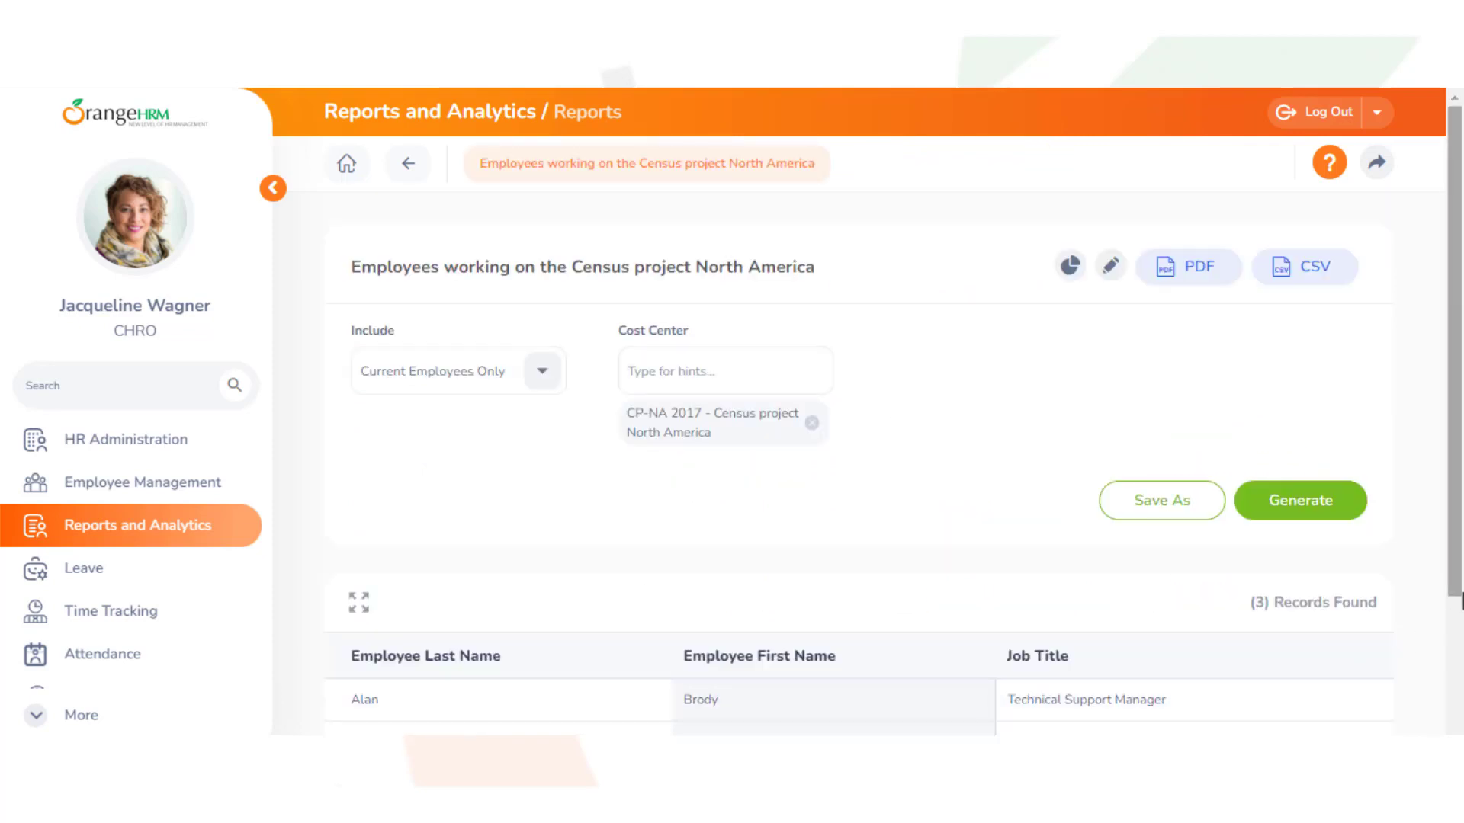
pyautogui.click(1461, 598)
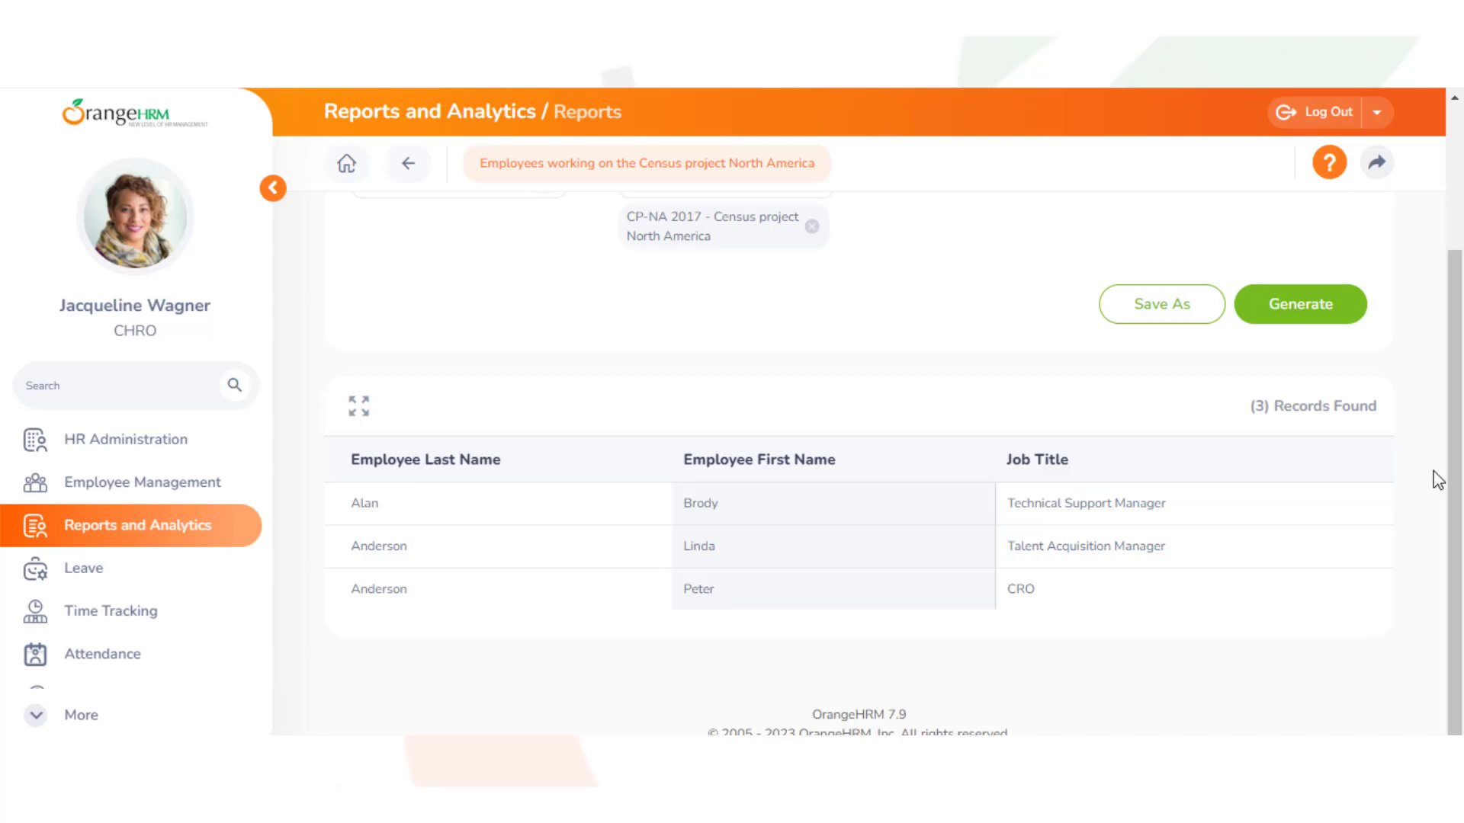
pyautogui.moveTo(1453, 478); pyautogui.dragTo(1461, 340)
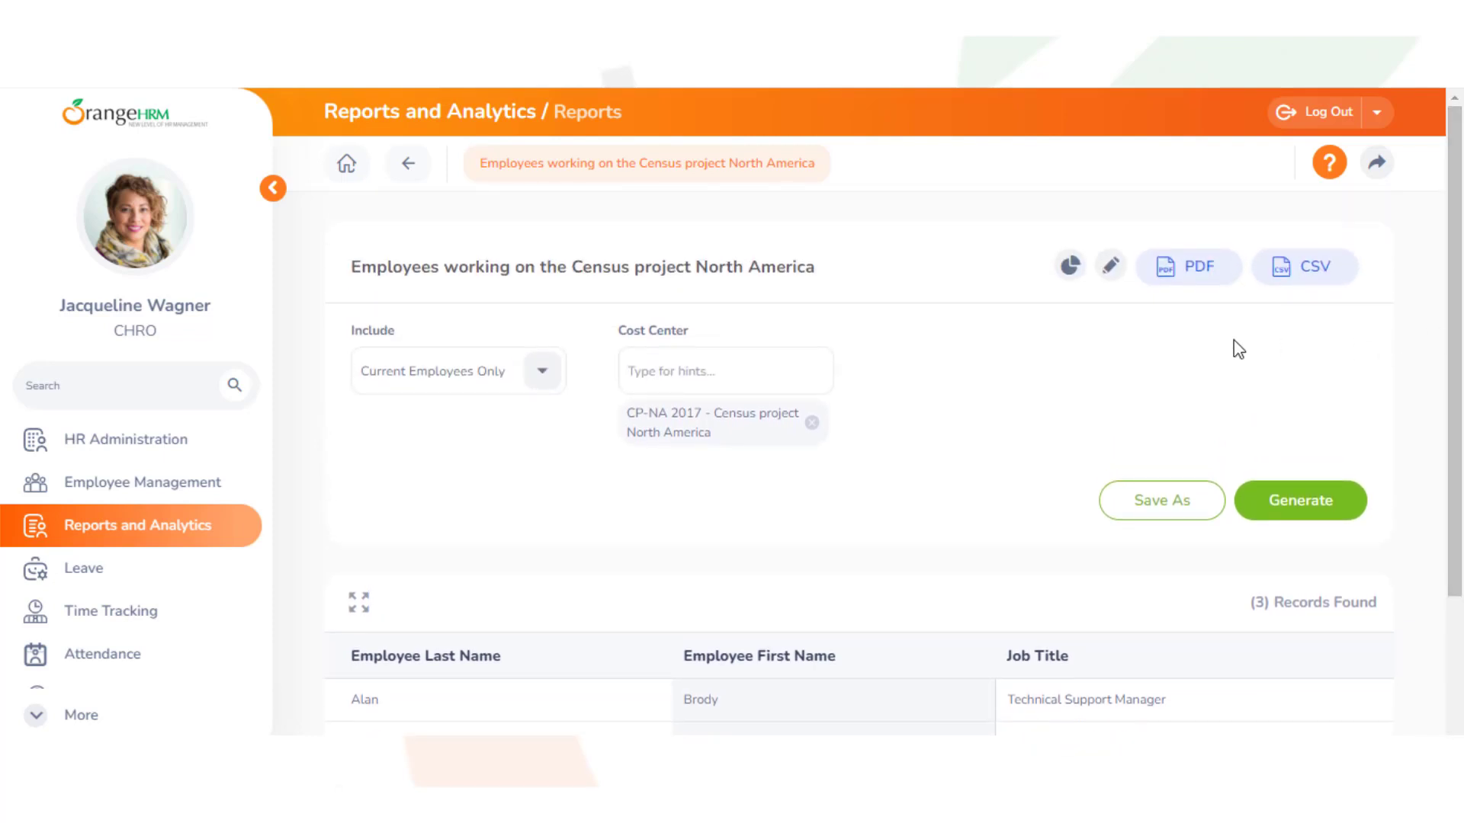
# Edit the census project report to also show the Job group's Location field, and save it
pyautogui.click(1111, 267)
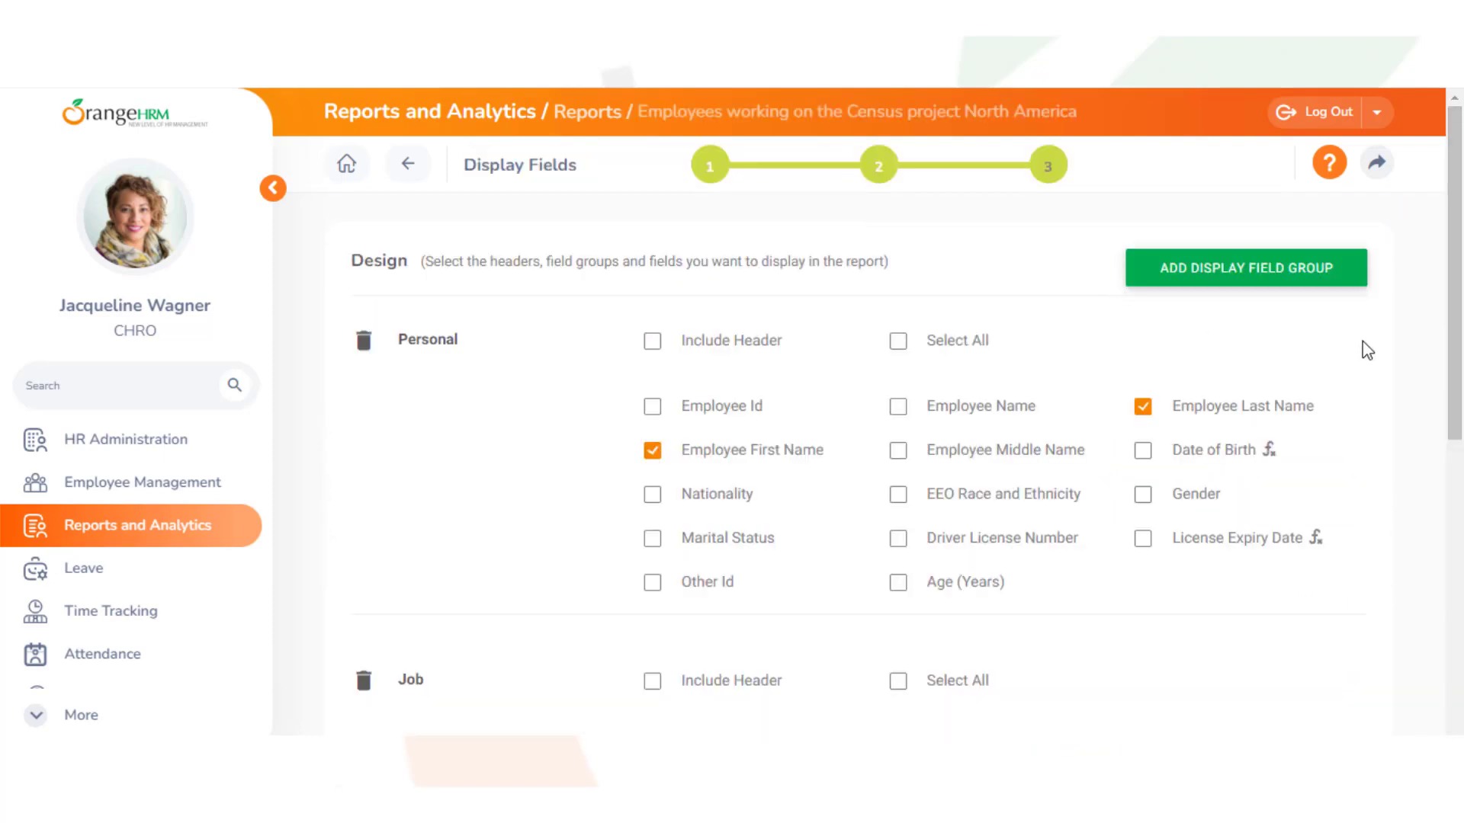
pyautogui.moveTo(1454, 326); pyautogui.dragTo(1461, 509)
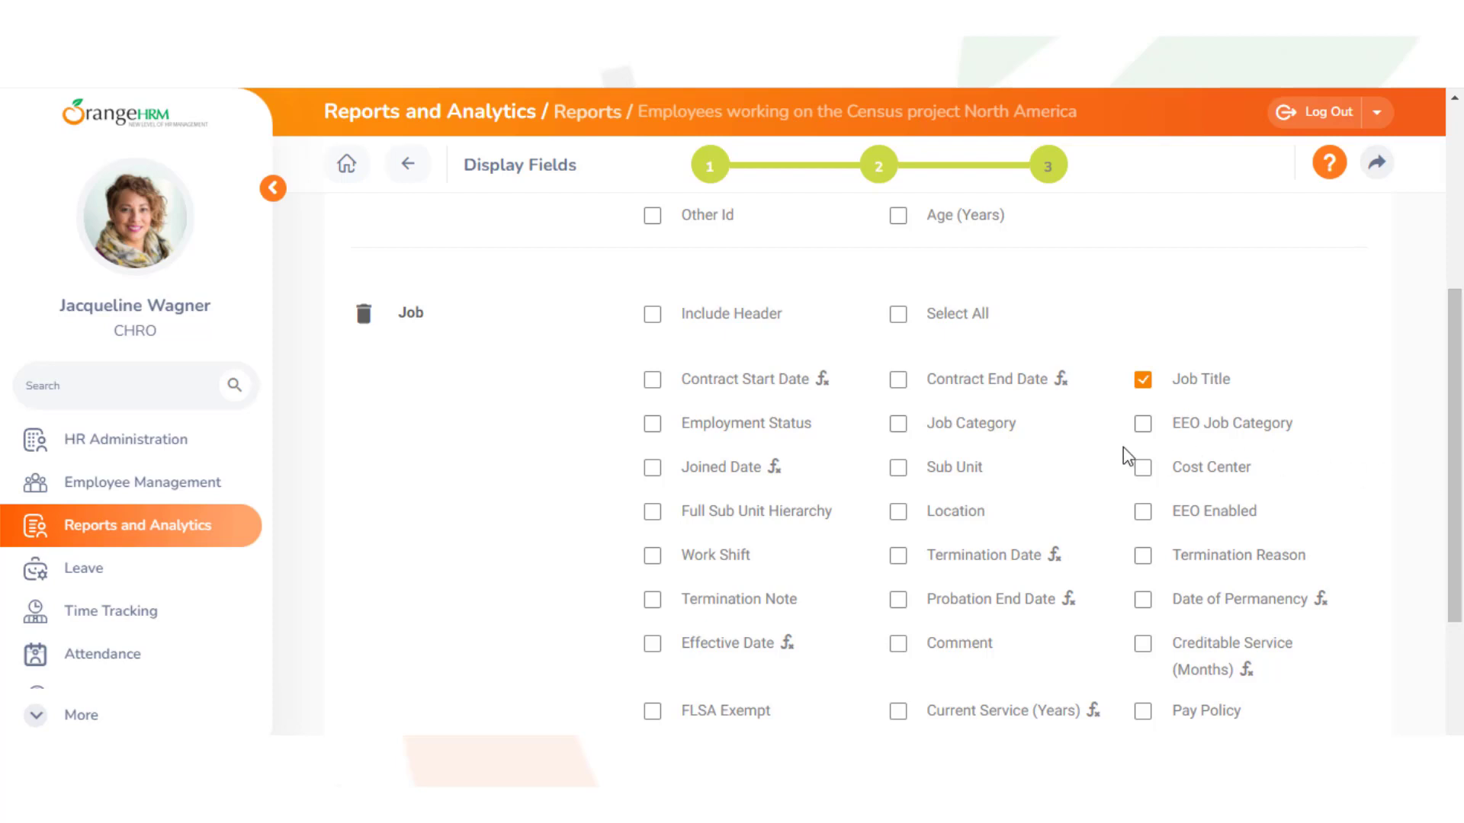
pyautogui.click(897, 514)
pyautogui.scroll(-2, 1410, 610)
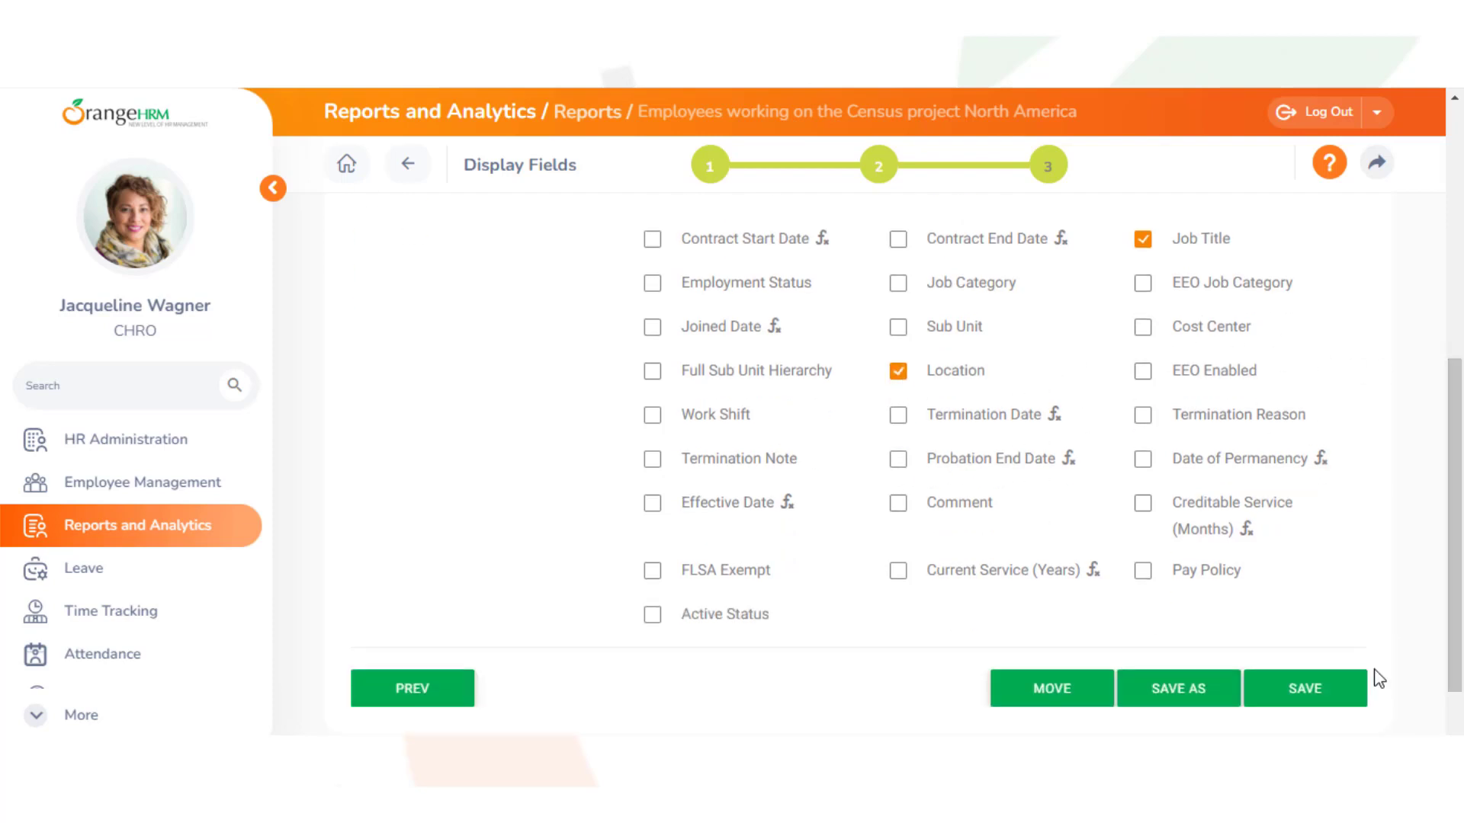
pyautogui.click(1327, 687)
pyautogui.scroll(-3, 1437, 496)
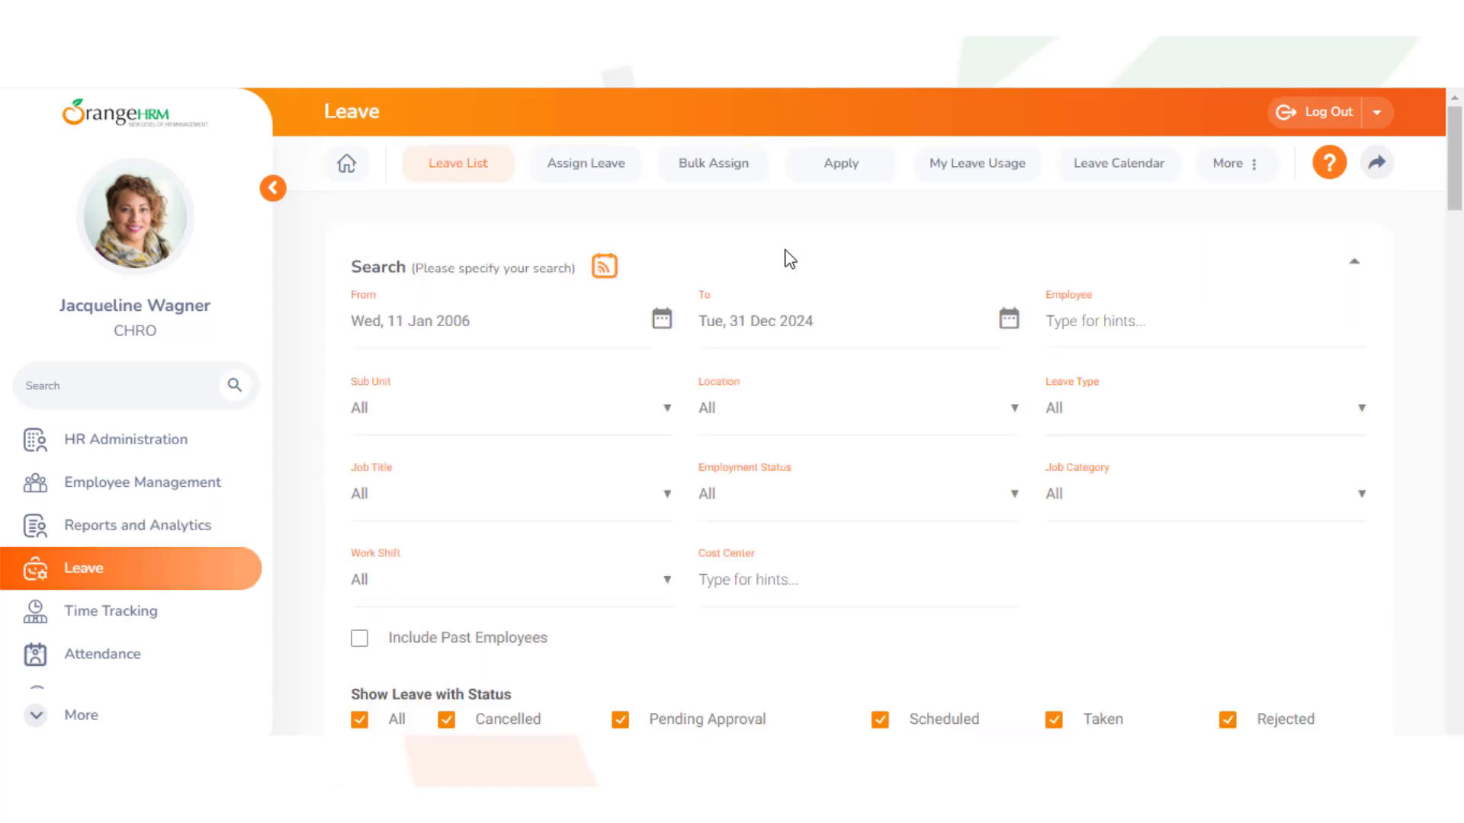
# Filter the Leave List by cost center CP-NA 2017 and bring the results into view
pyautogui.click(711, 581)
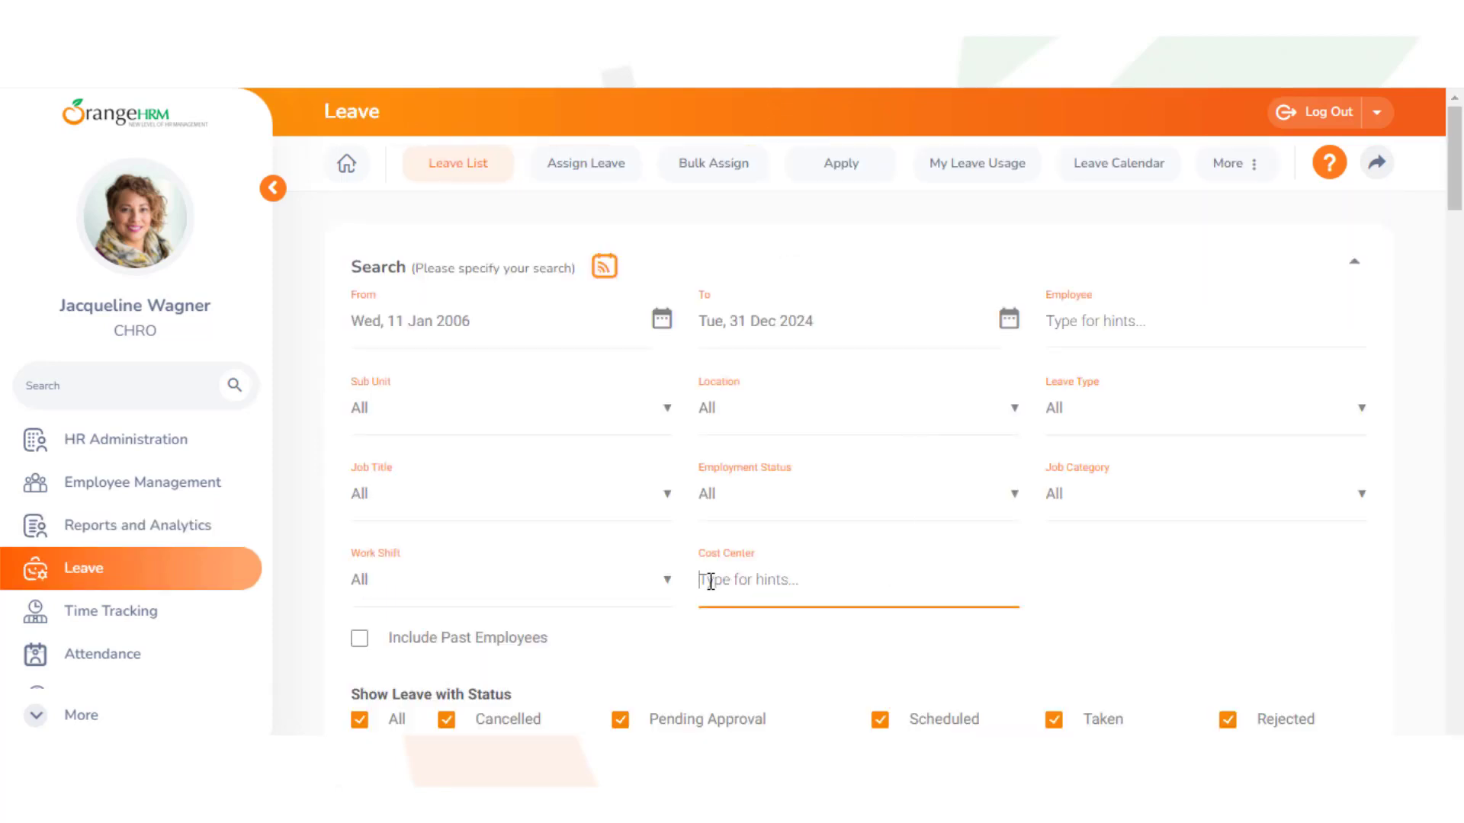
pyautogui.write('cp')
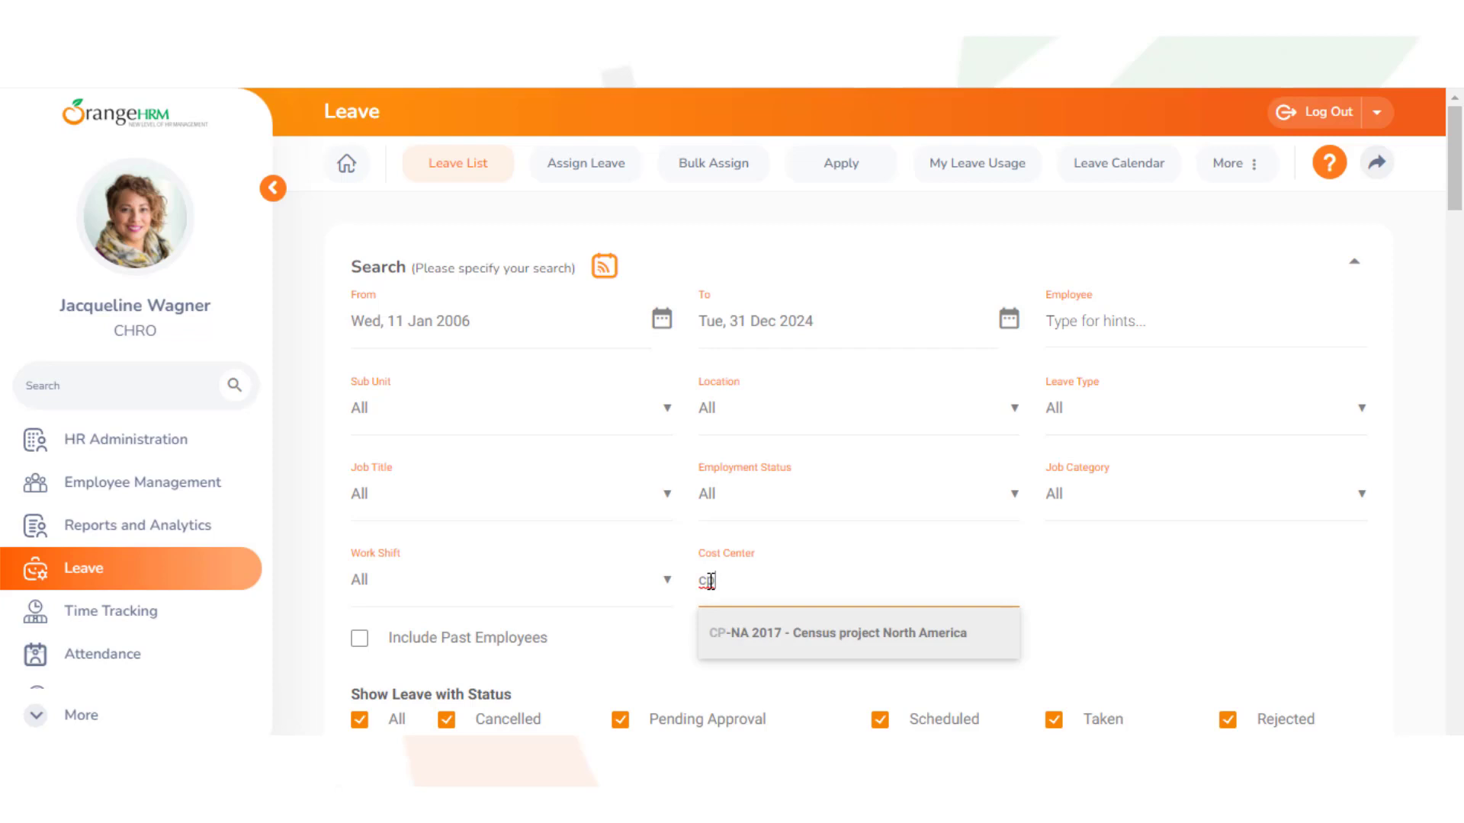
pyautogui.click(735, 629)
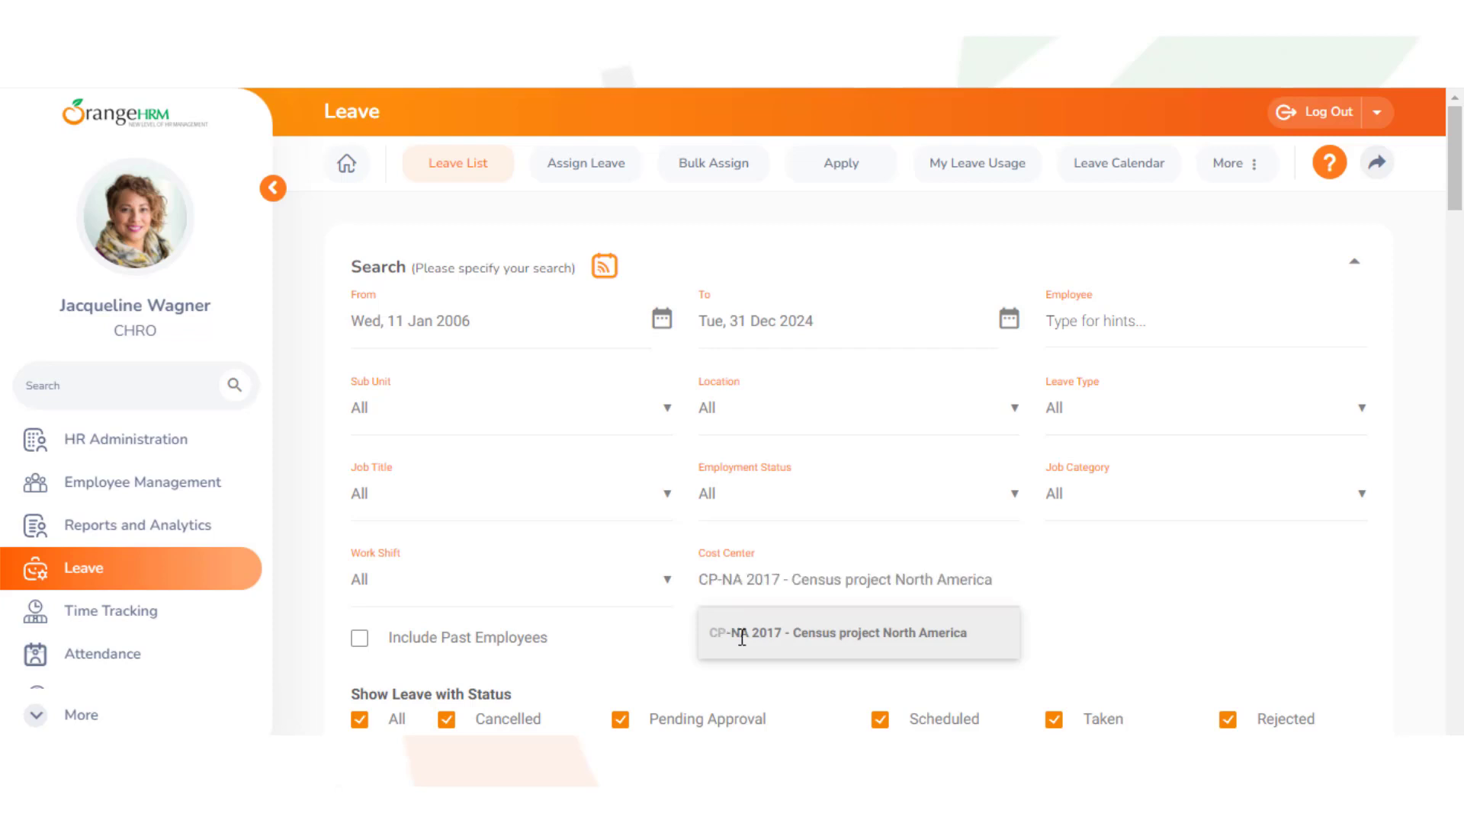
pyautogui.click(1455, 314)
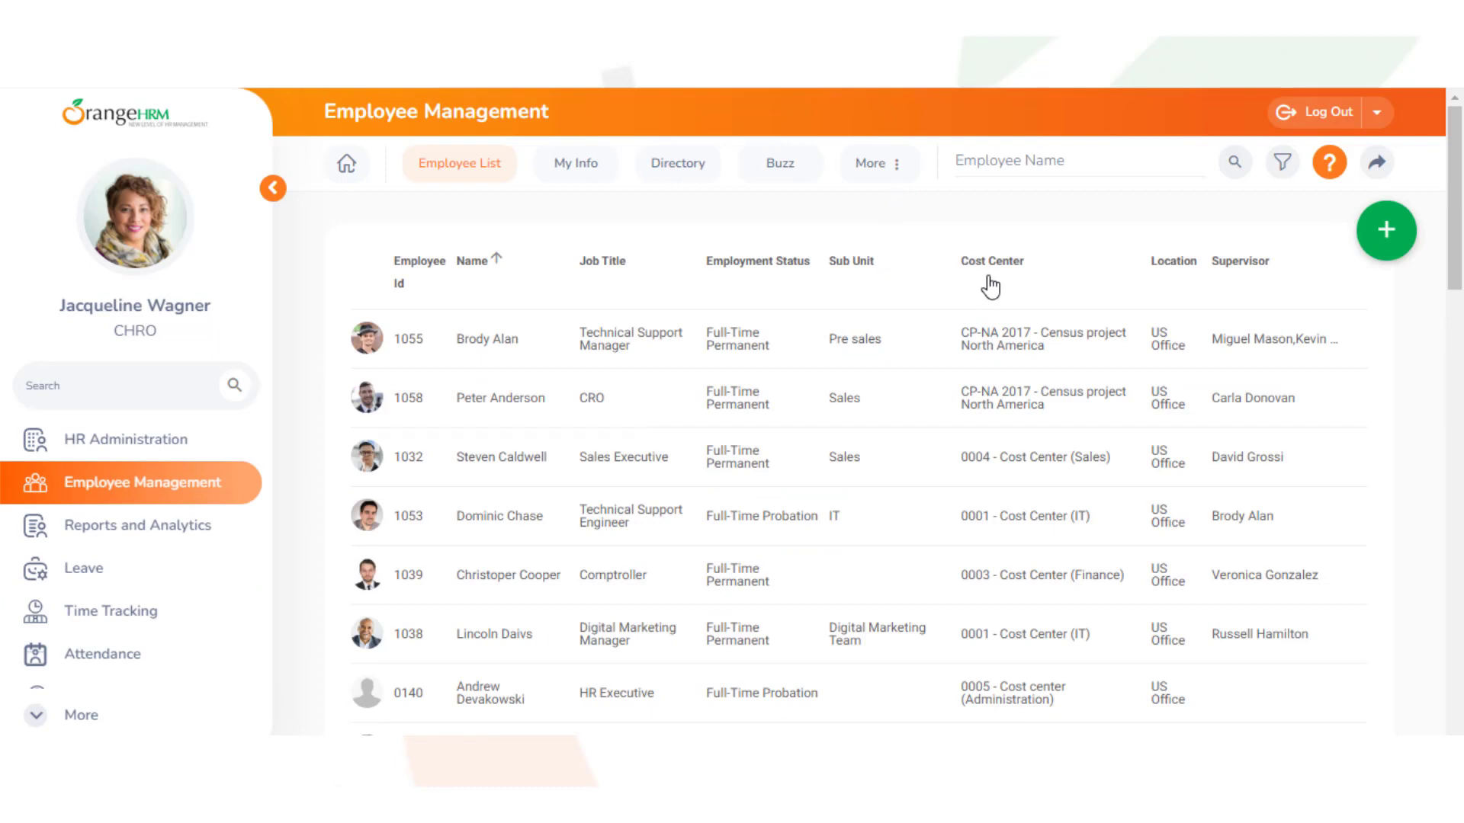
# Filter the Employee List to cost center CP-NA 2017, then switch to the Directory
pyautogui.click(1283, 163)
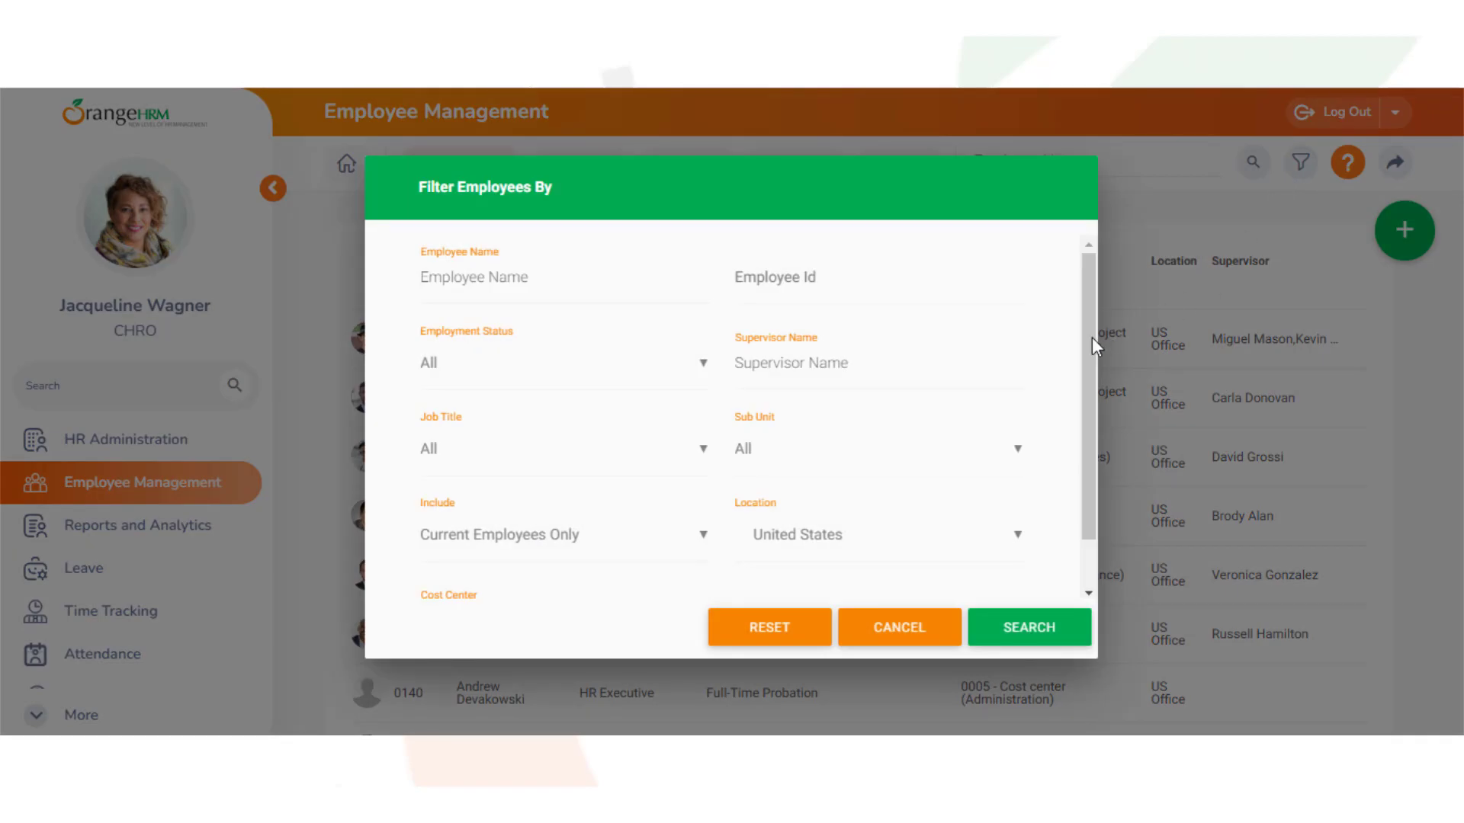
pyautogui.moveTo(1091, 337); pyautogui.dragTo(1082, 412)
pyautogui.click(431, 566)
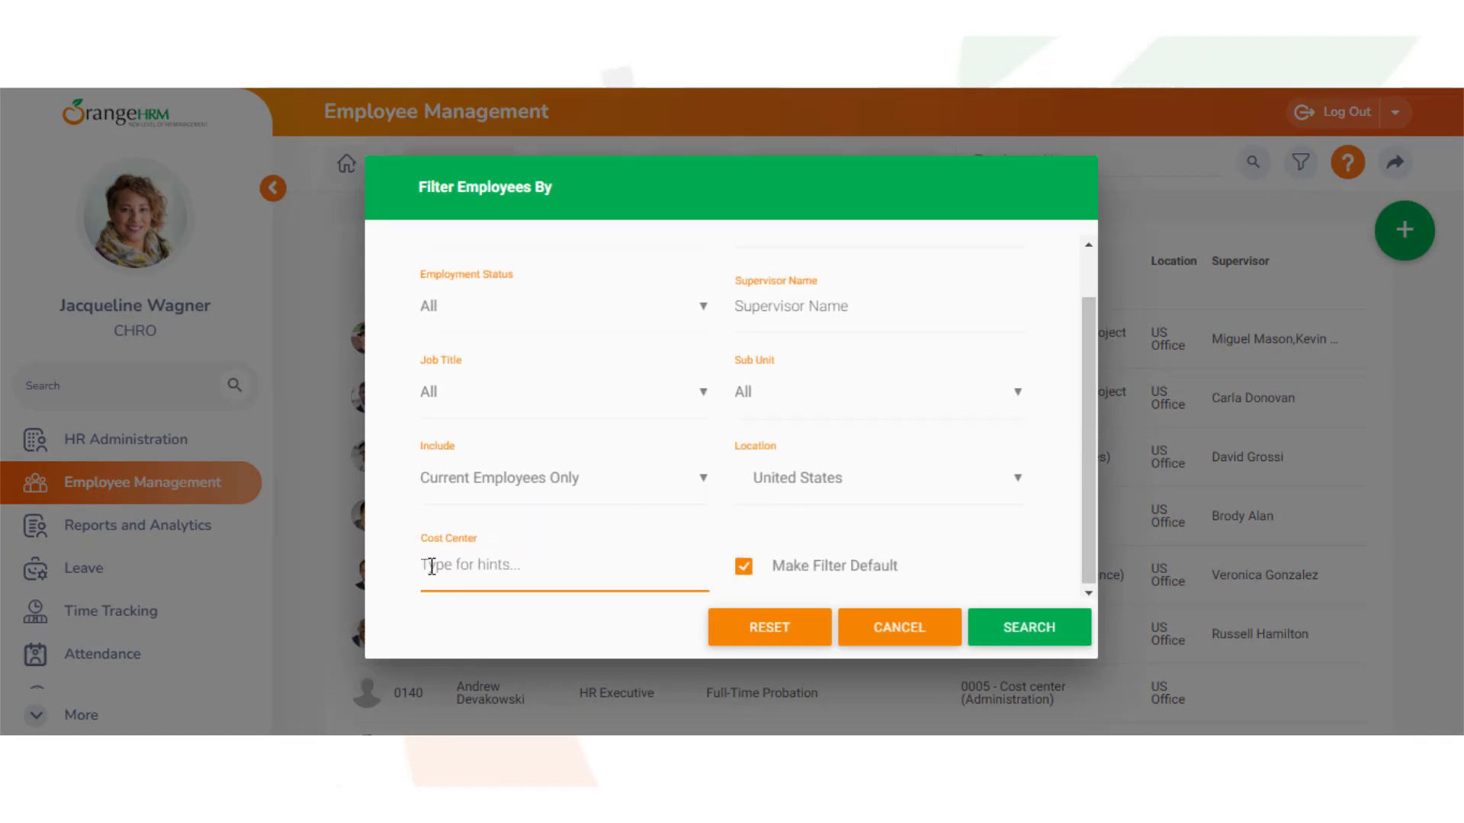
pyautogui.write('CP')
pyautogui.click(449, 603)
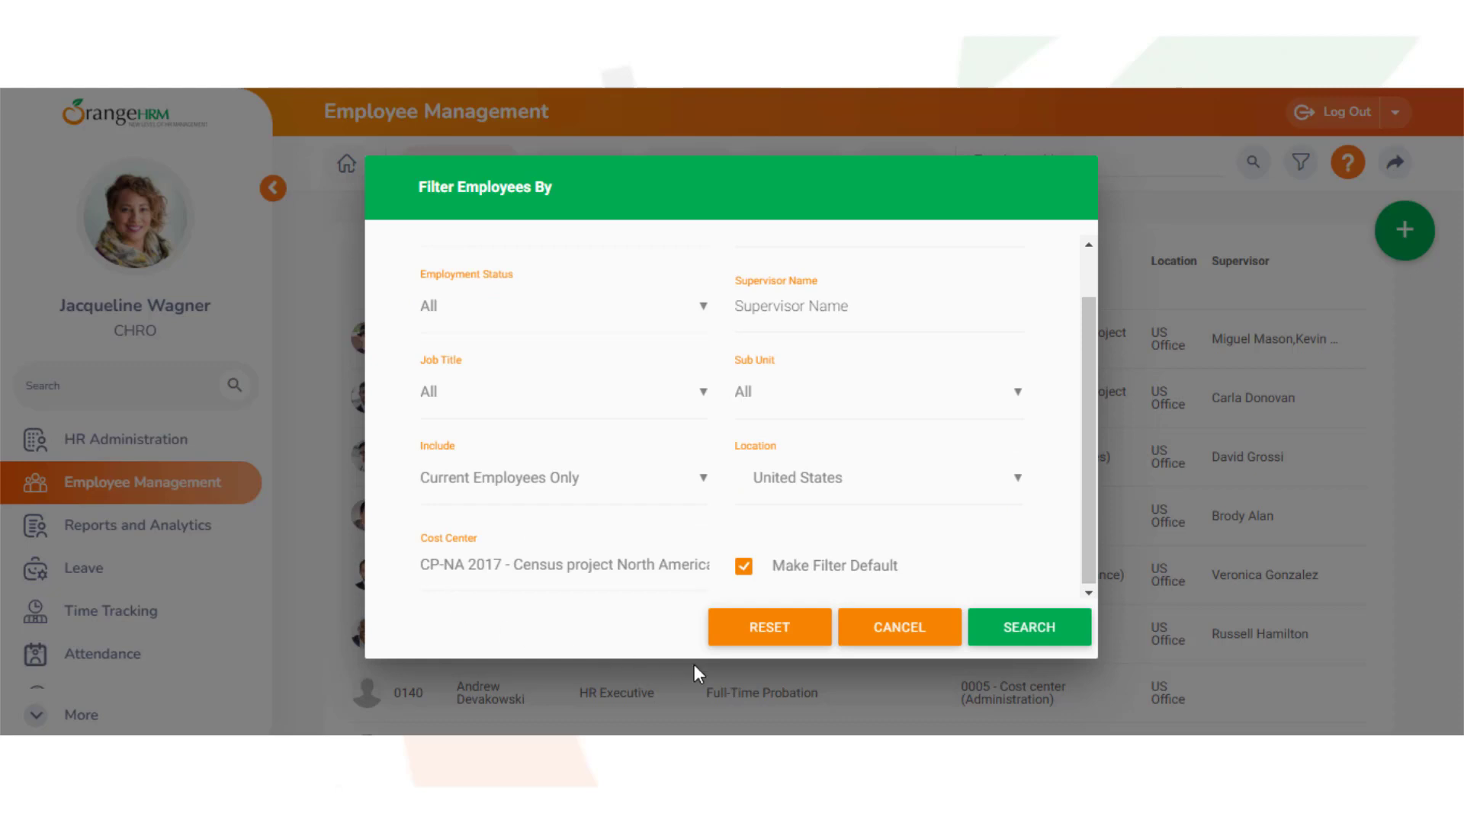
pyautogui.click(1012, 640)
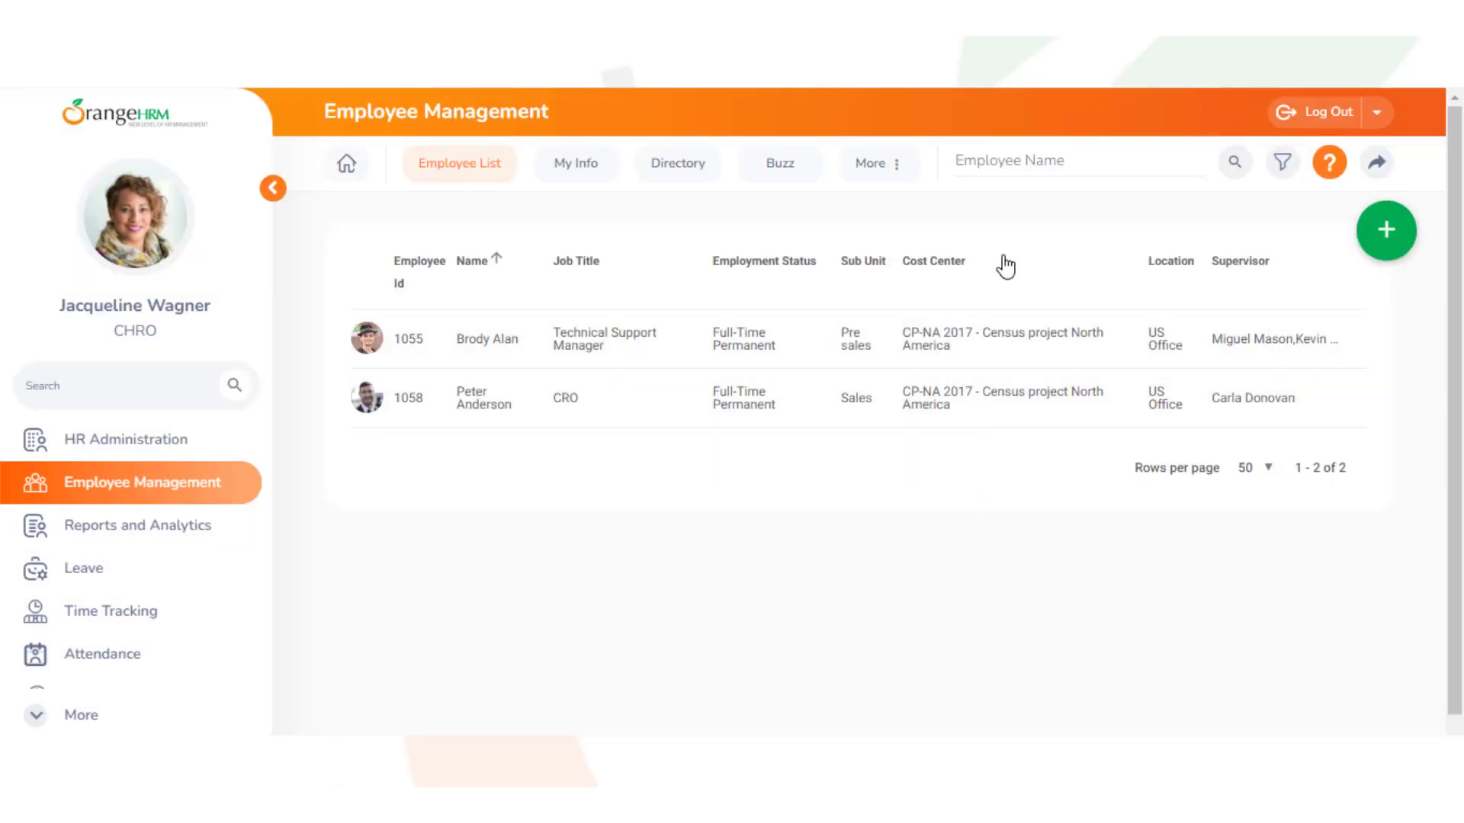
pyautogui.click(678, 162)
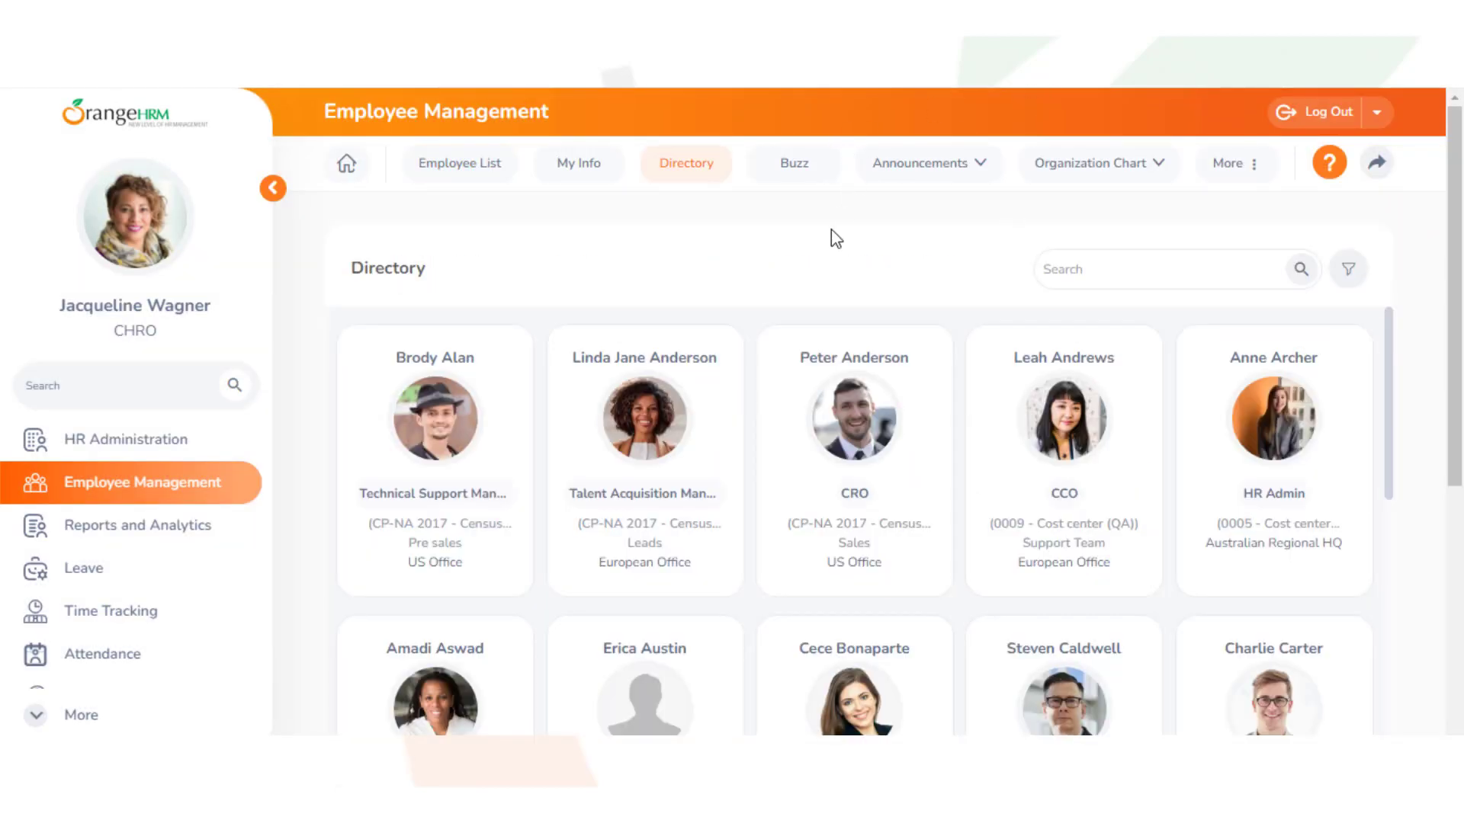